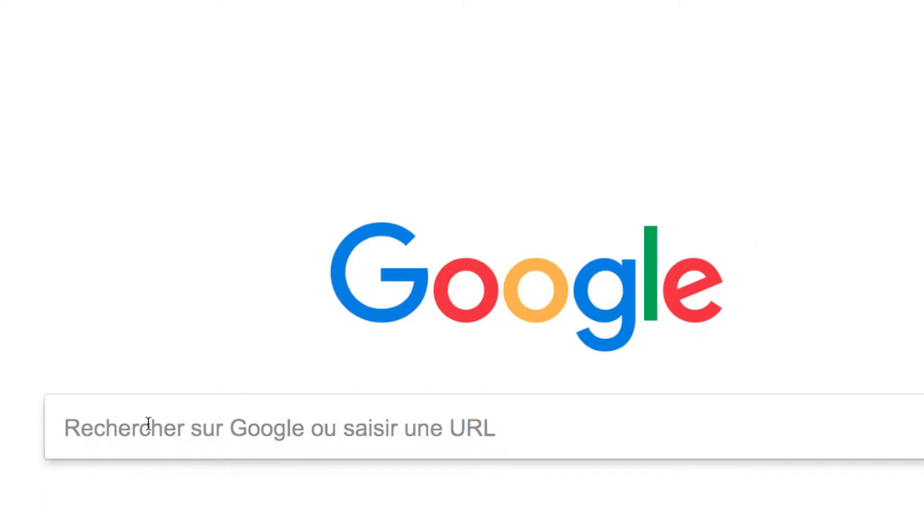
Search Google for "console google play" and open the Play Console through the Console Google Play page on Android Developers
{"action": "left_click", "coordinate": [91, 432]}
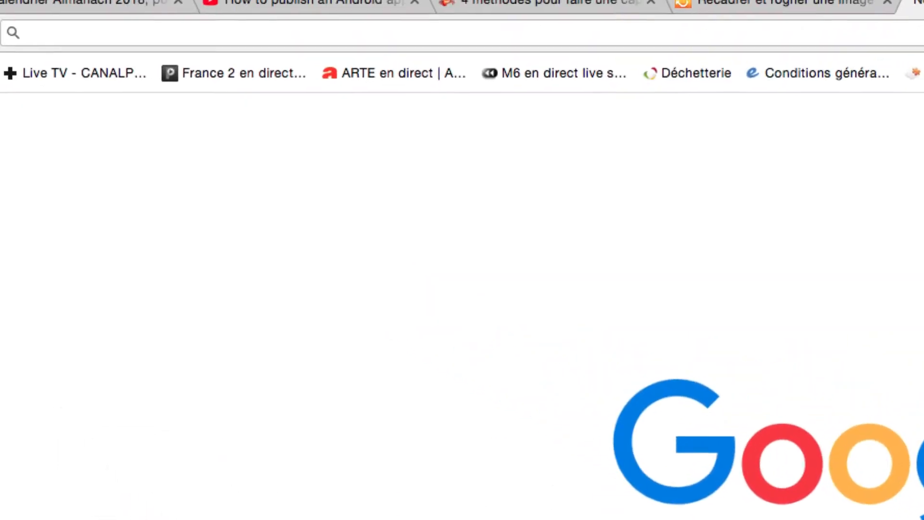
{"action": "type", "text": "console "}
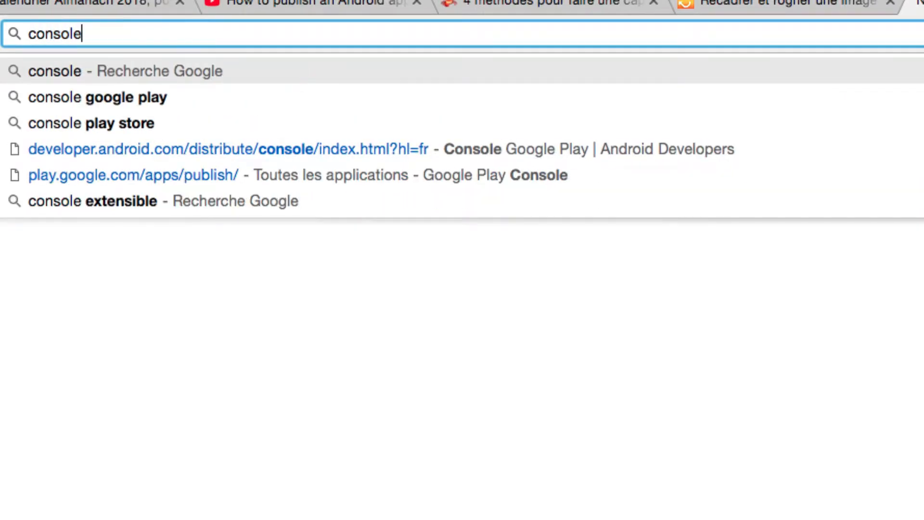
{"action": "type", "text": "go"}
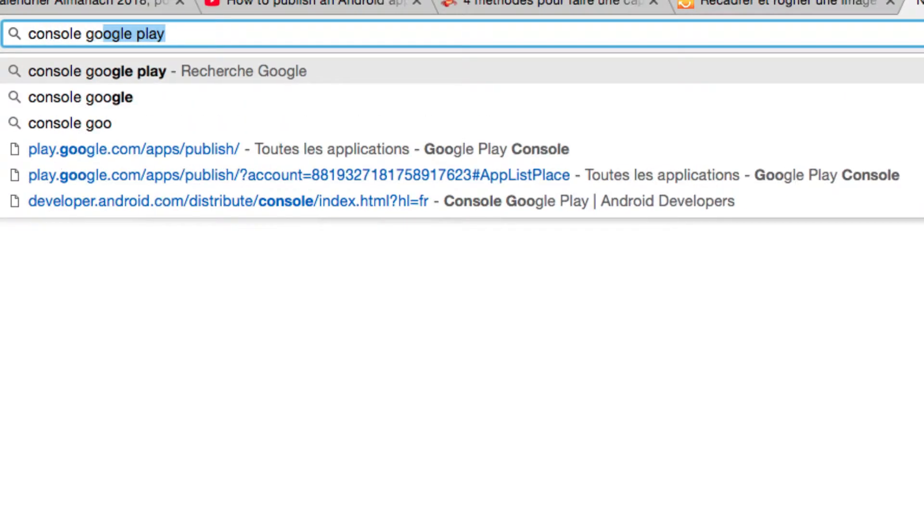
{"action": "type", "text": "ogle play"}
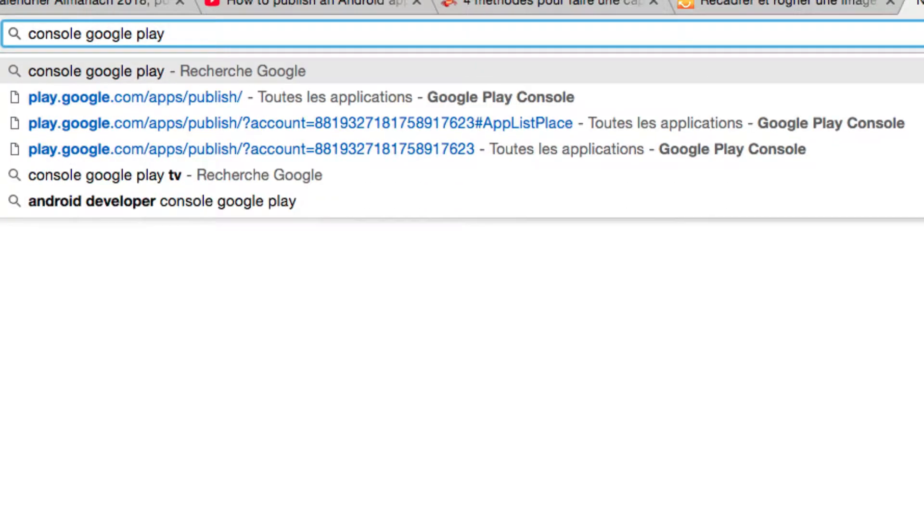
{"action": "key", "text": "Return"}
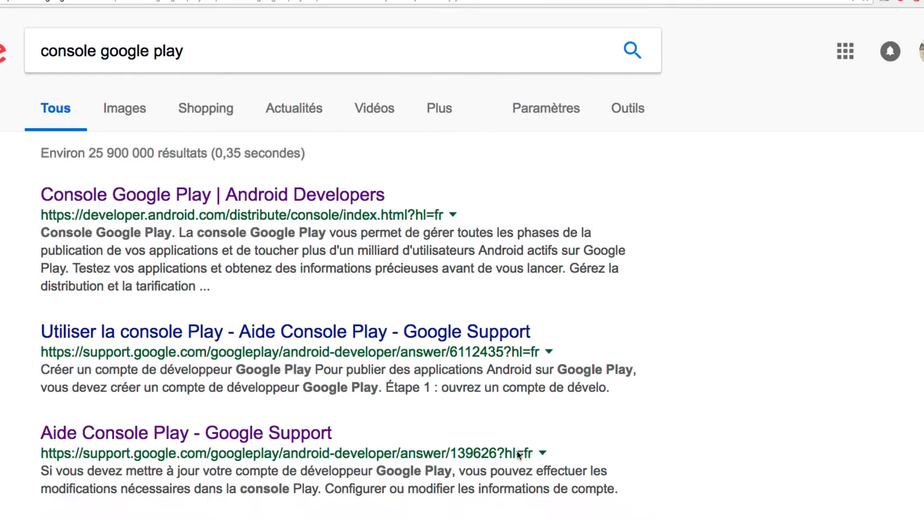
{"action": "left_click", "coordinate": [129, 203]}
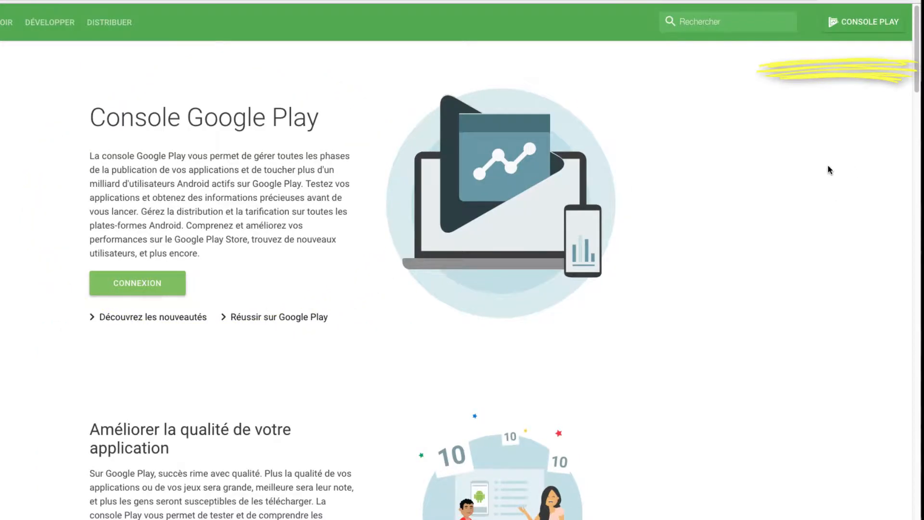
{"action": "left_click", "coordinate": [857, 27]}
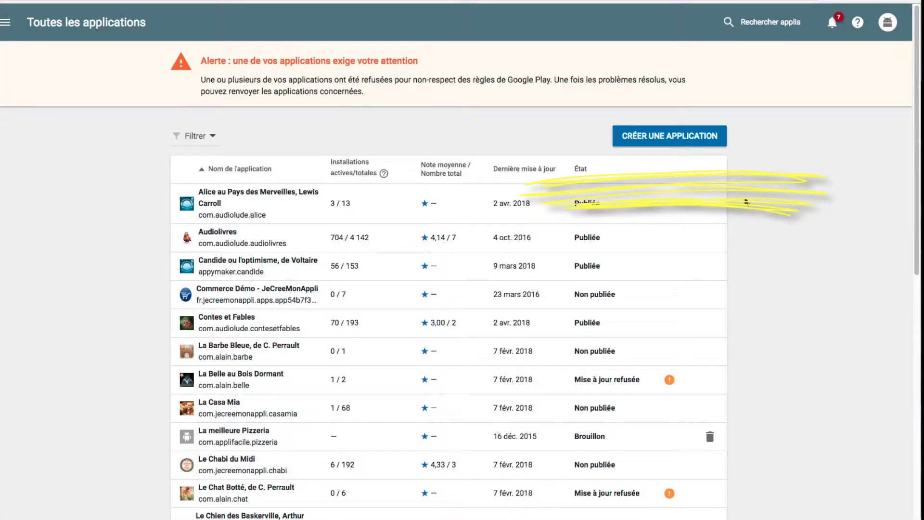
Create an application with default language Français – fr-FR and the title "Test Application"
{"action": "left_click", "coordinate": [663, 145]}
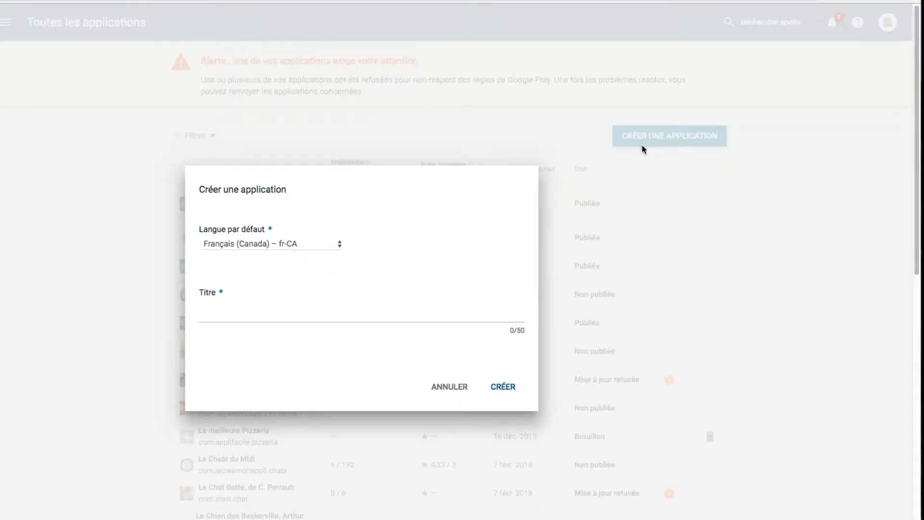
{"action": "left_click", "coordinate": [339, 246]}
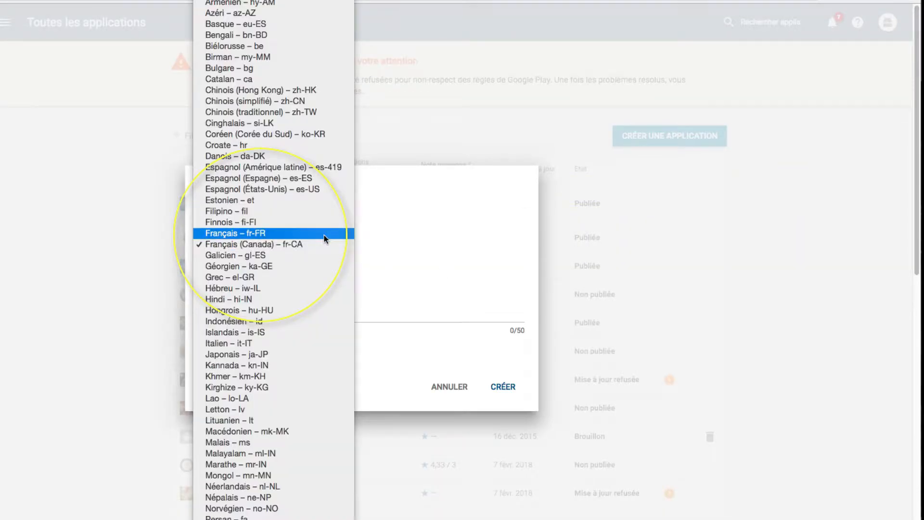
{"action": "left_click", "coordinate": [324, 235]}
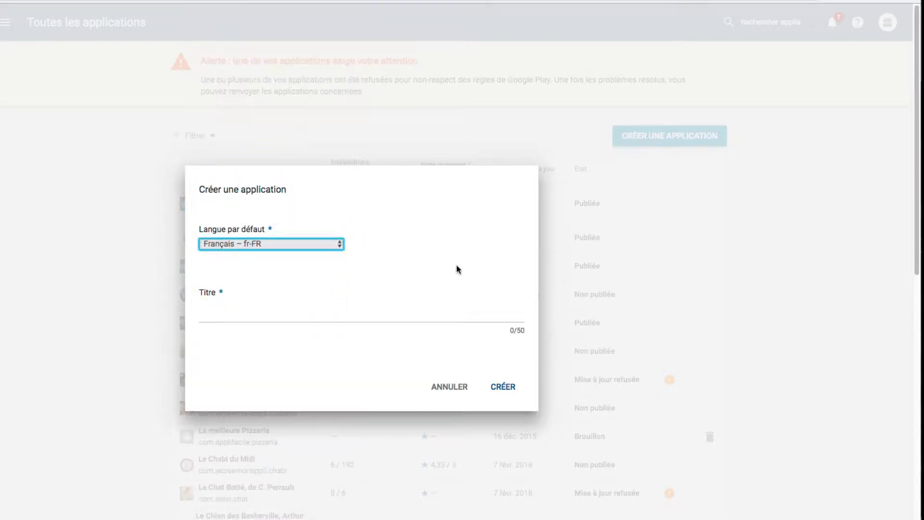
{"action": "left_click", "coordinate": [220, 316]}
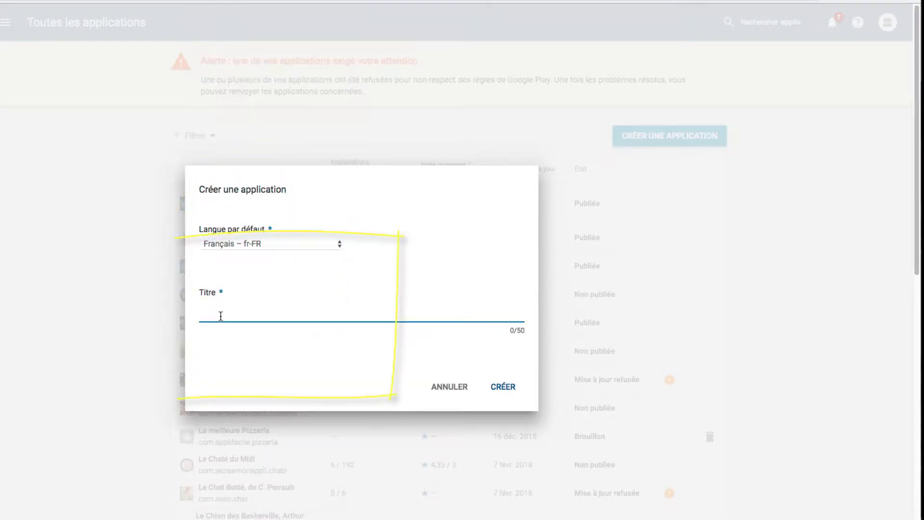
{"action": "type", "text": "Test A"}
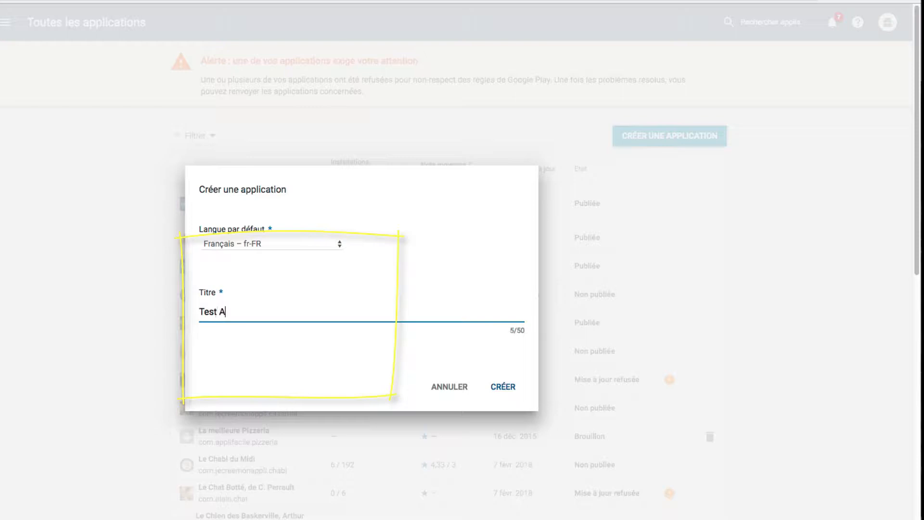
{"action": "type", "text": "pplication"}
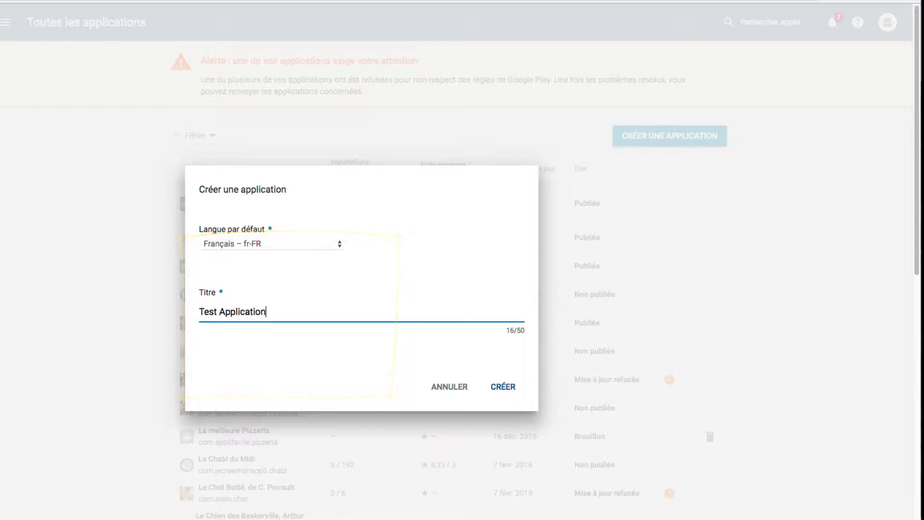
{"action": "left_click", "coordinate": [506, 390]}
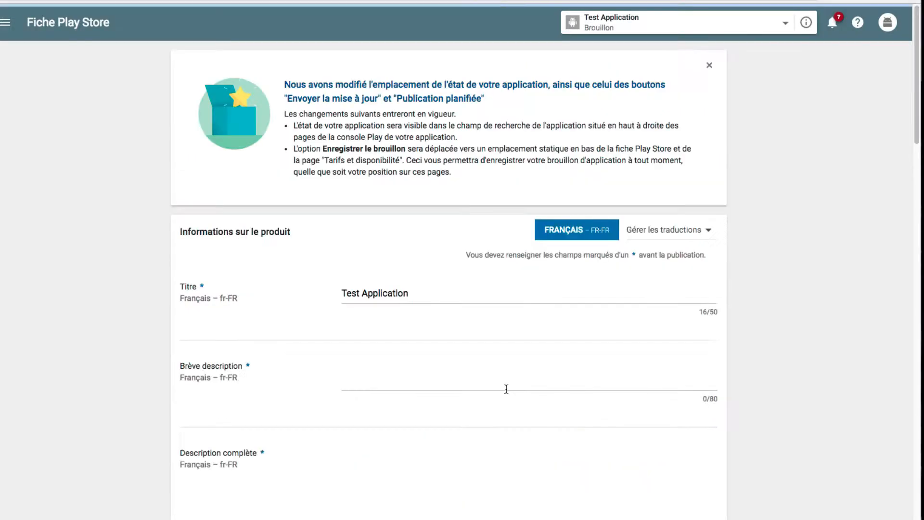
Examine the store listing's short description and full description fields and the screenshot requirements under Éléments graphiques
{"action": "scroll", "coordinate": [781, 202], "scroll_direction": "down", "scroll_amount": 1}
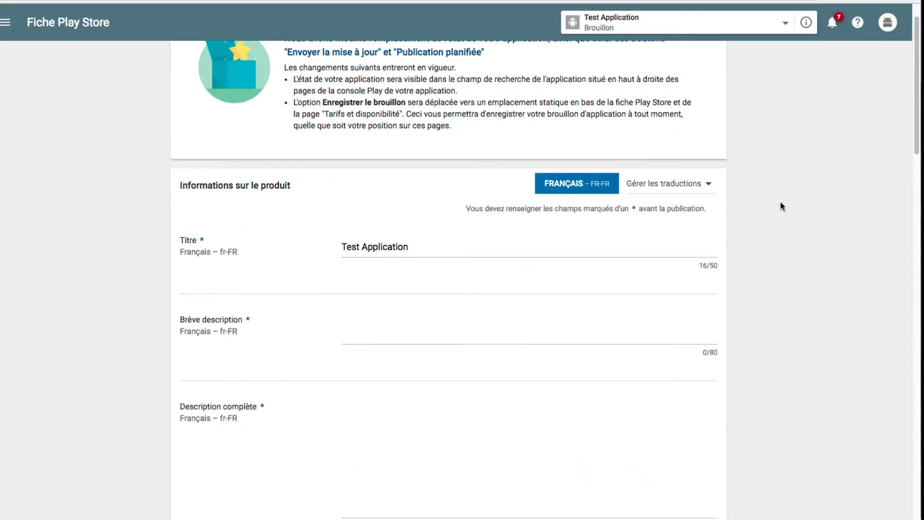
{"action": "scroll", "coordinate": [781, 201], "scroll_direction": "down", "scroll_amount": 2}
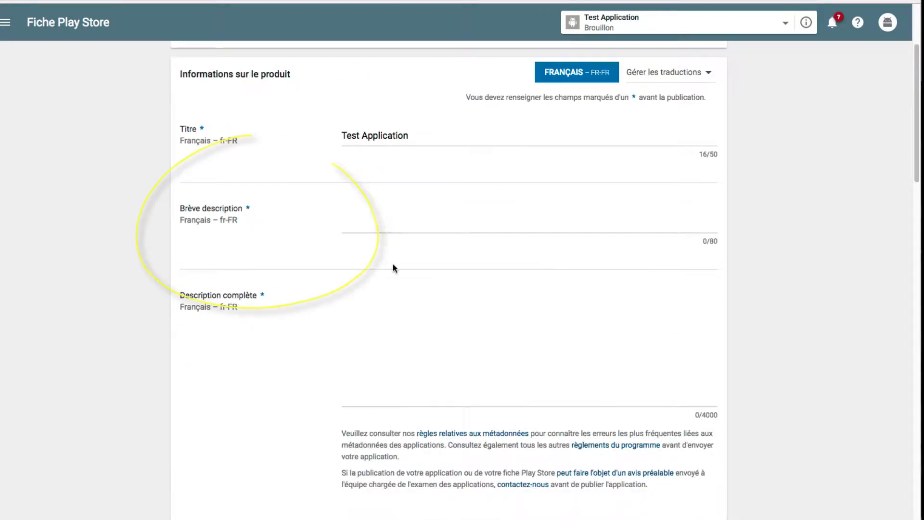
{"action": "scroll", "coordinate": [376, 220], "scroll_direction": "down", "scroll_amount": 1}
{"action": "left_click", "coordinate": [377, 216]}
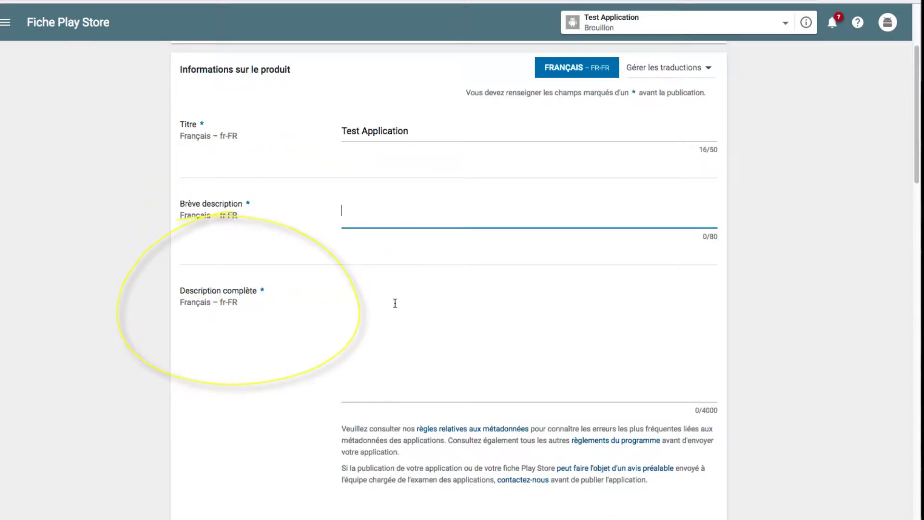
{"action": "left_click", "coordinate": [376, 309]}
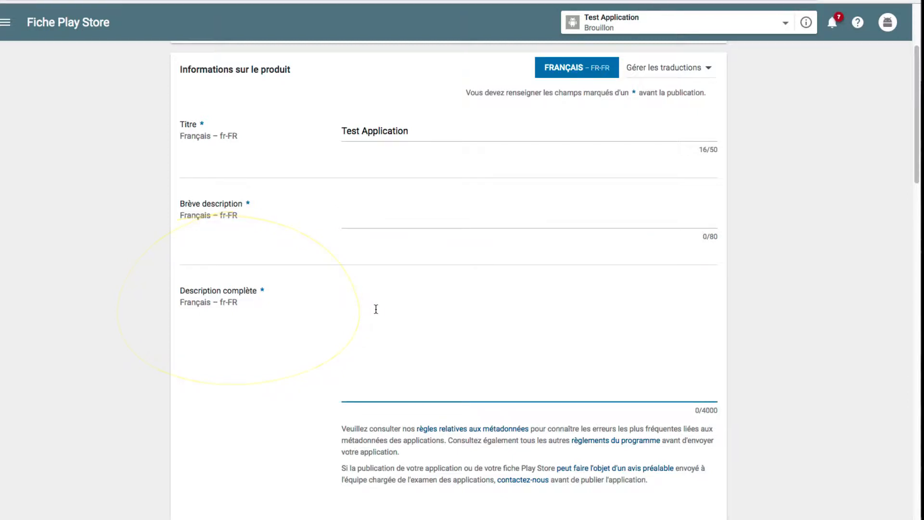
{"action": "scroll", "coordinate": [376, 309], "scroll_direction": "down", "scroll_amount": 1}
{"action": "scroll", "coordinate": [376, 309], "scroll_direction": "down", "scroll_amount": 3}
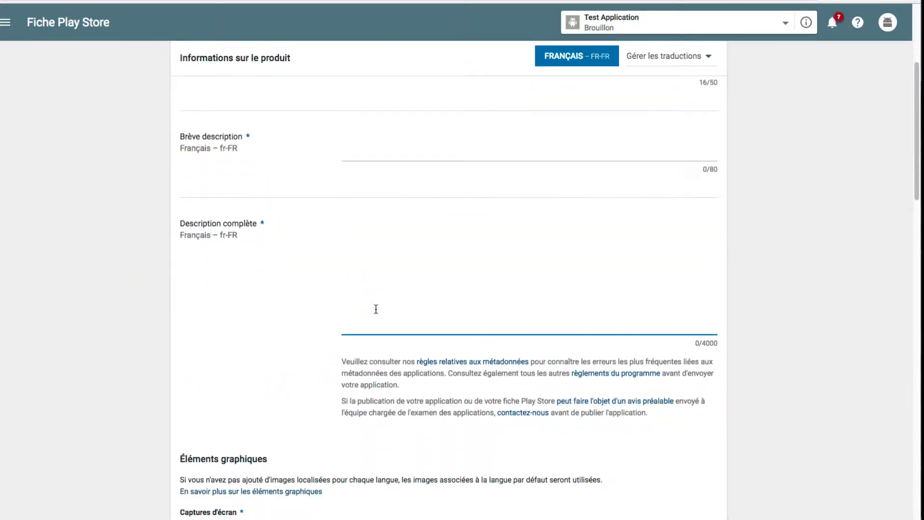
{"action": "scroll", "coordinate": [379, 216], "scroll_direction": "down", "scroll_amount": 1}
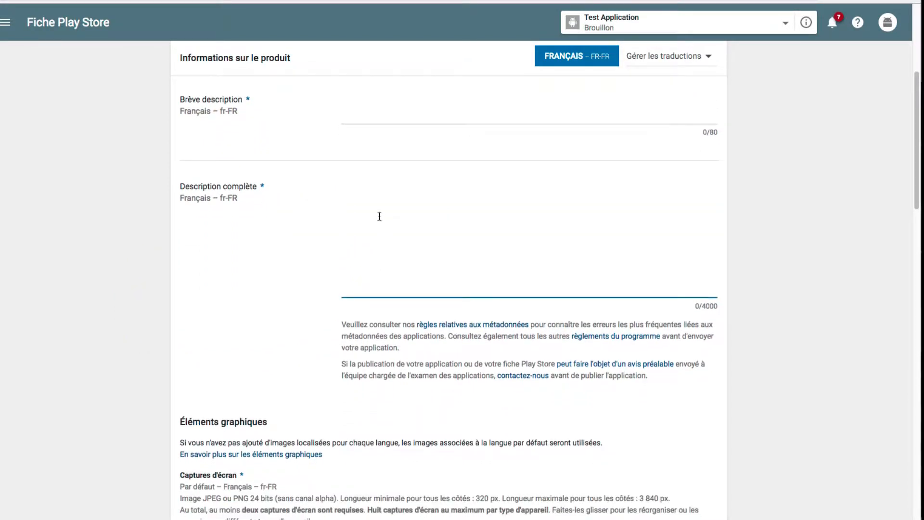
{"action": "scroll", "coordinate": [380, 217], "scroll_direction": "down", "scroll_amount": 3}
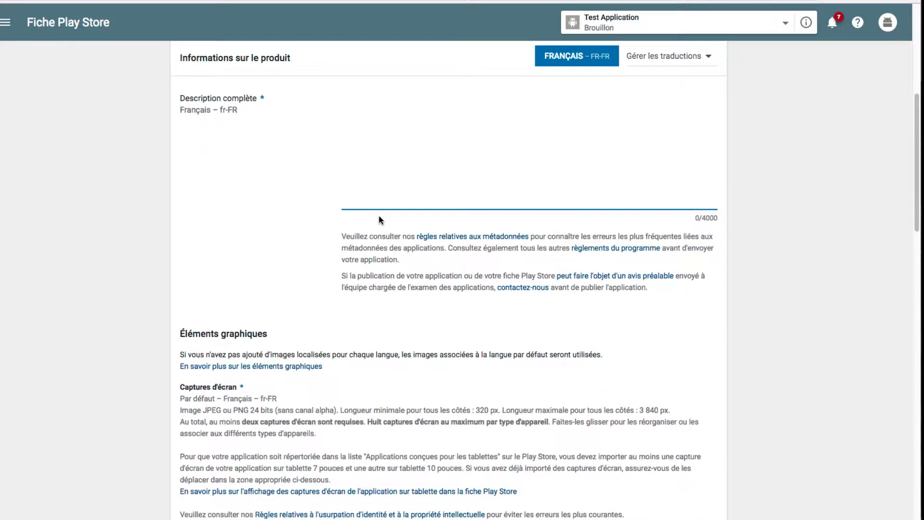
{"action": "scroll", "coordinate": [402, 170], "scroll_direction": "down", "scroll_amount": 10}
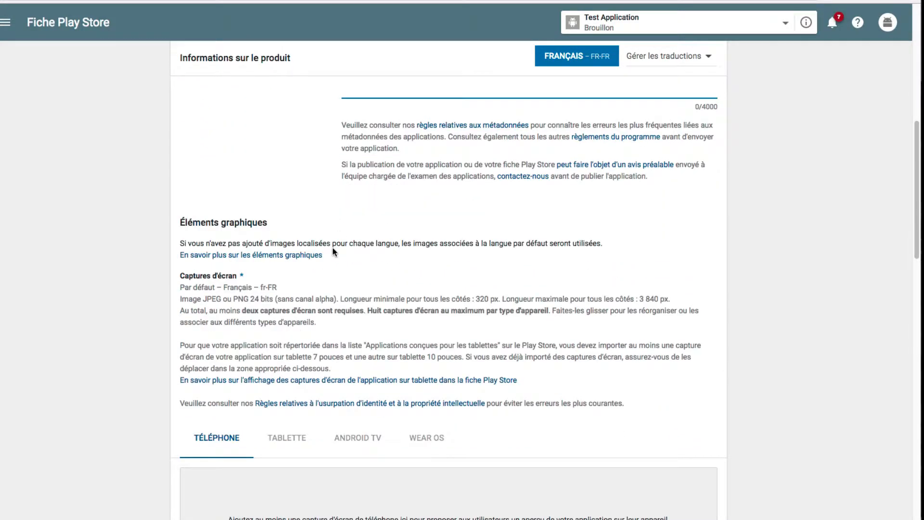
{"action": "scroll", "coordinate": [298, 330], "scroll_direction": "down", "scroll_amount": 2}
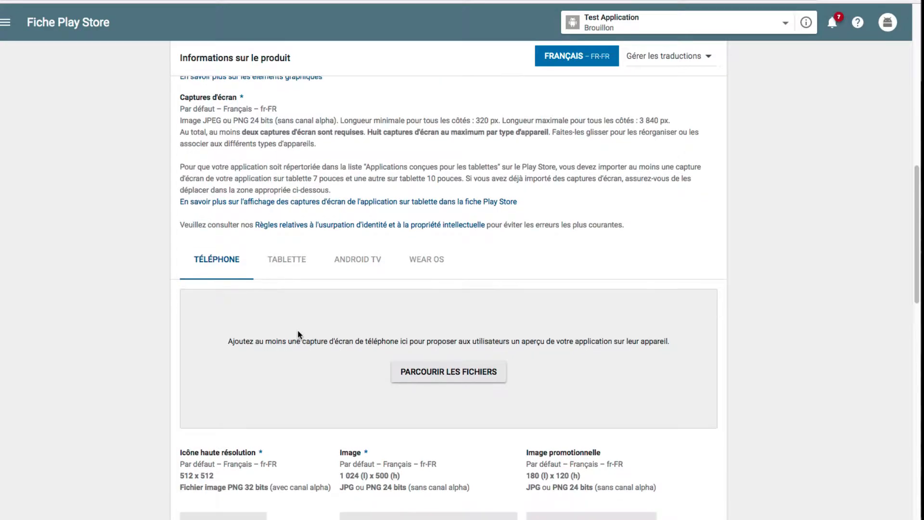
{"action": "scroll", "coordinate": [298, 330], "scroll_direction": "down", "scroll_amount": 1}
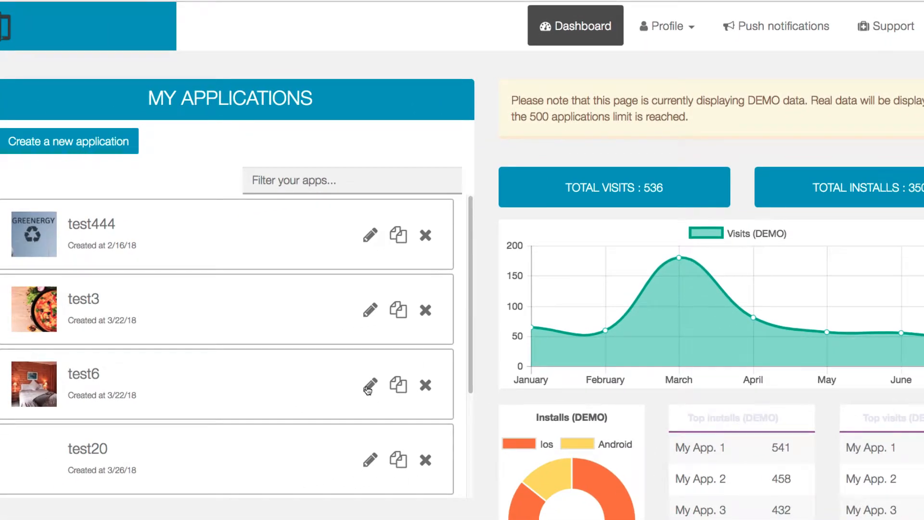
Open the test6 application for editing in the app builder and capture a screenshot of its phone preview
{"action": "left_click", "coordinate": [369, 389]}
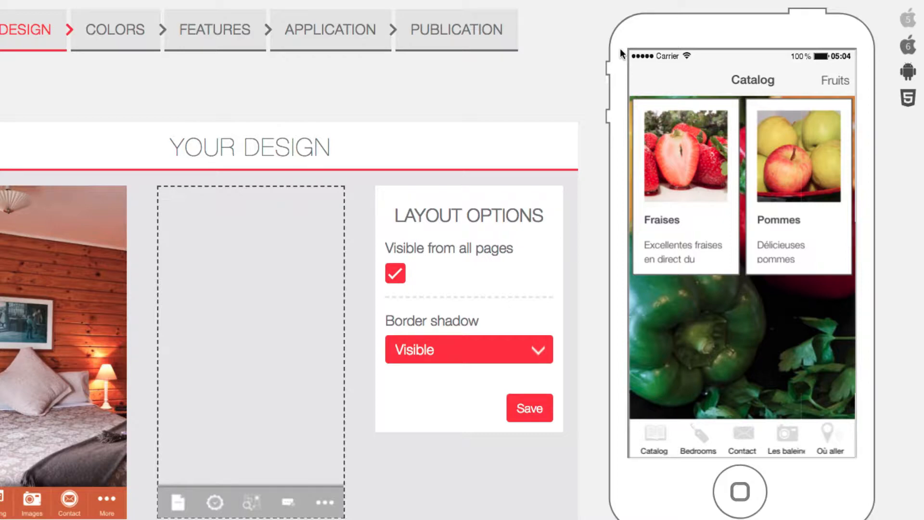
{"action": "key", "text": "shift+super+4"}
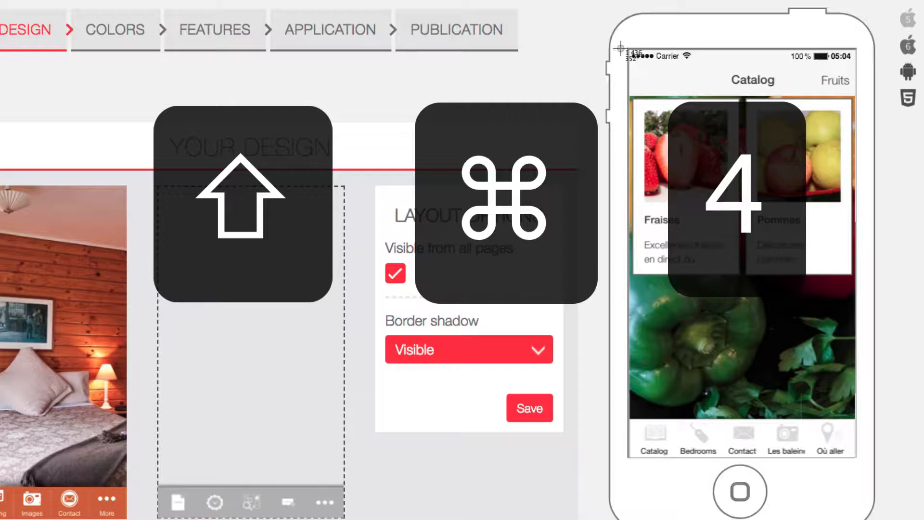
{"action": "left_click_drag", "start_coordinate": [627, 47], "coordinate": [857, 471]}
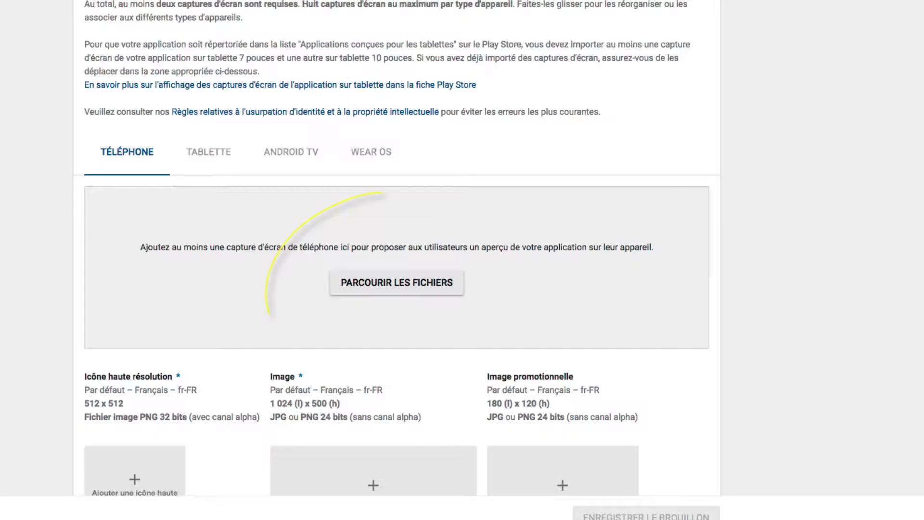
Upload the Desktop image "Capture d'écran 2018-04-23 à 11.32.00" as a phone screenshot in the Play Store listing
{"action": "left_click", "coordinate": [356, 288]}
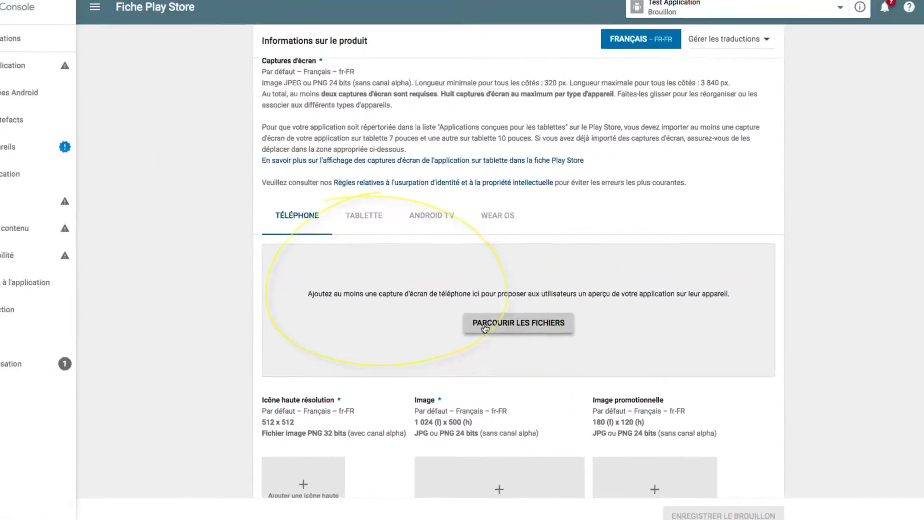
{"action": "left_click", "coordinate": [481, 49]}
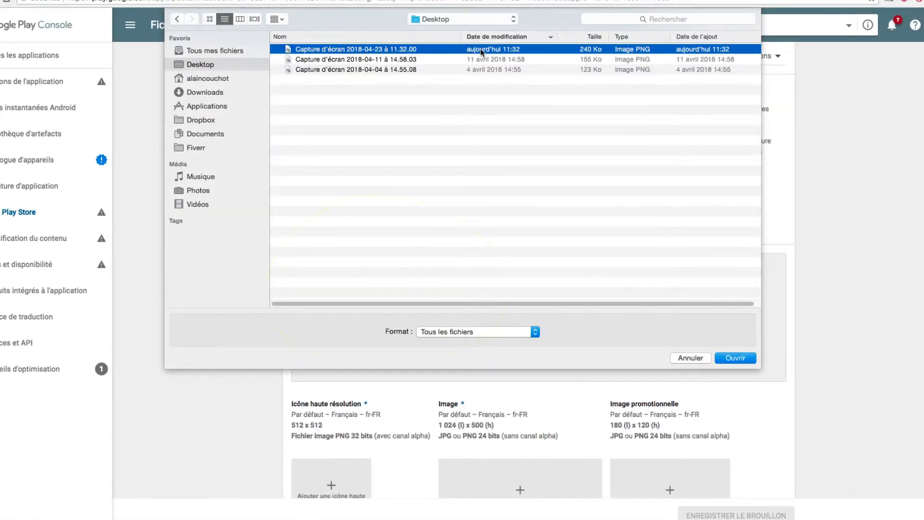
{"action": "left_click", "coordinate": [733, 359]}
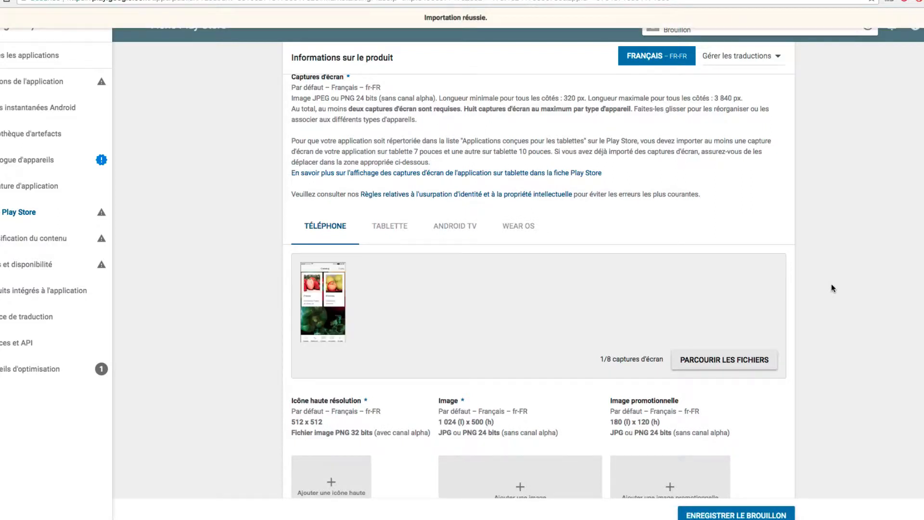
Review the device screenshot categories and the size requirements for the icon, feature image, promotional image and banner
{"action": "scroll", "coordinate": [823, 269], "scroll_direction": "down", "scroll_amount": 1}
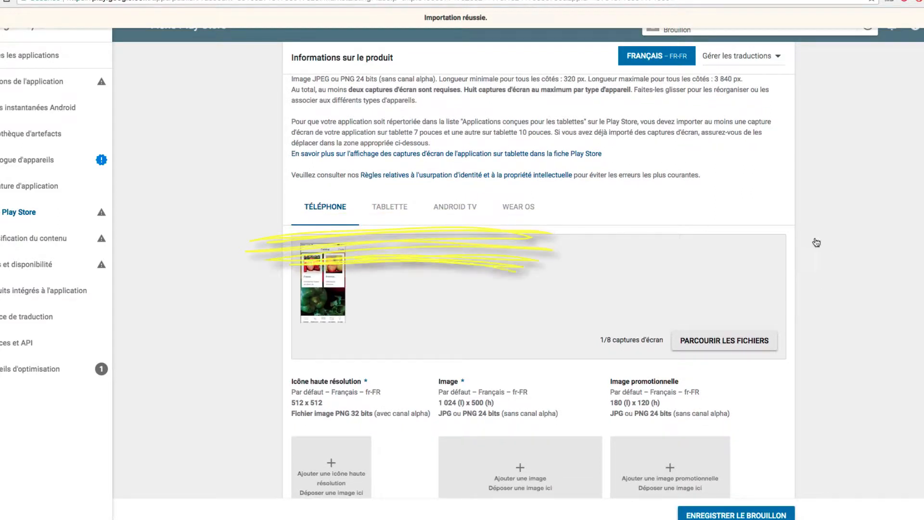
{"action": "left_click", "coordinate": [388, 215]}
{"action": "scroll", "coordinate": [859, 224], "scroll_direction": "down", "scroll_amount": 3}
{"action": "scroll", "coordinate": [859, 224], "scroll_direction": "down", "scroll_amount": 8}
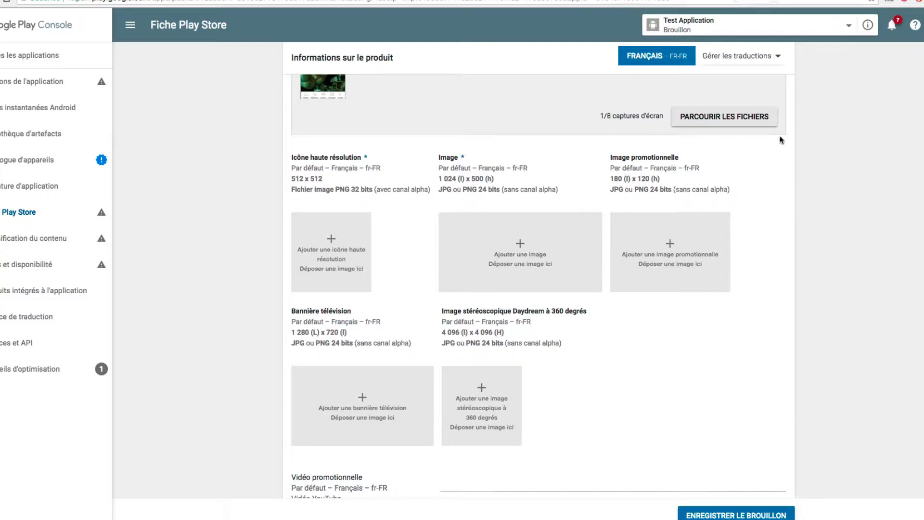
Switch to the Recadrer une image en ligne page on convertir-une-image.com and examine its output formats and cropping steps
{"action": "left_click", "coordinate": [359, 0]}
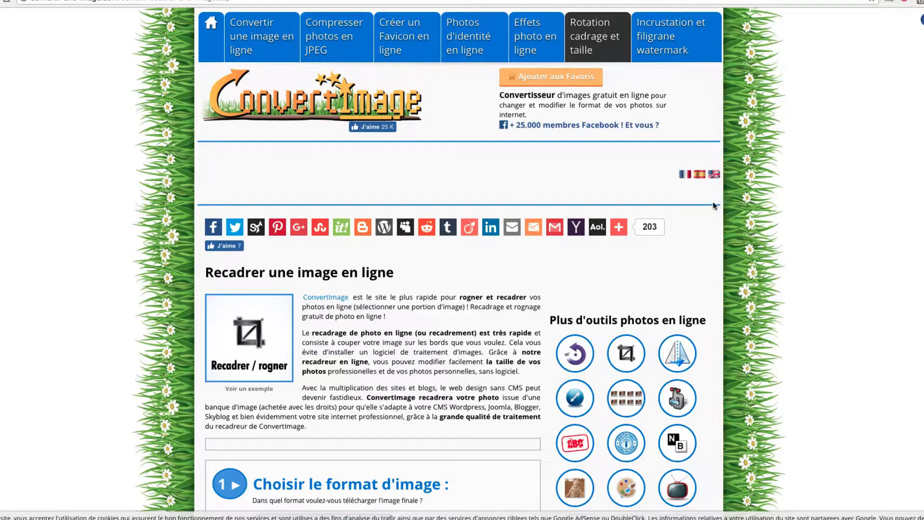
{"action": "scroll", "coordinate": [743, 246], "scroll_direction": "down", "scroll_amount": 3}
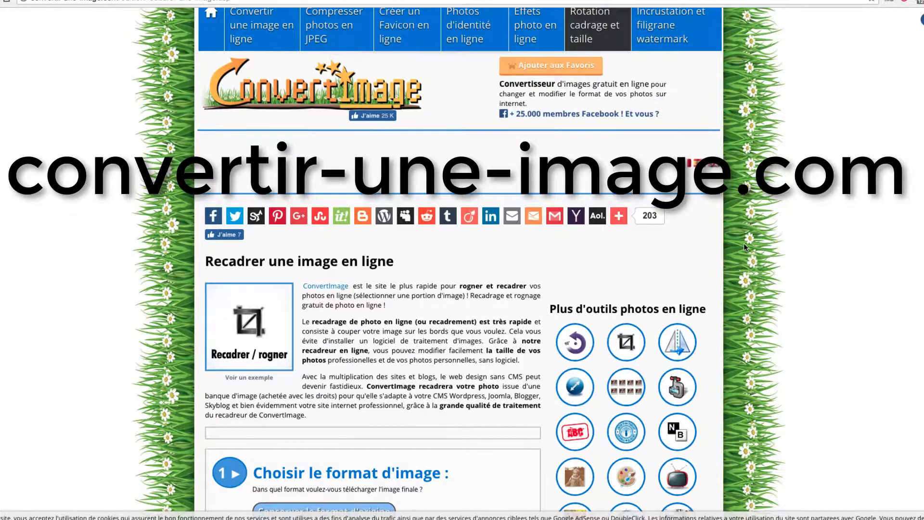
{"action": "scroll", "coordinate": [743, 246], "scroll_direction": "down", "scroll_amount": 6}
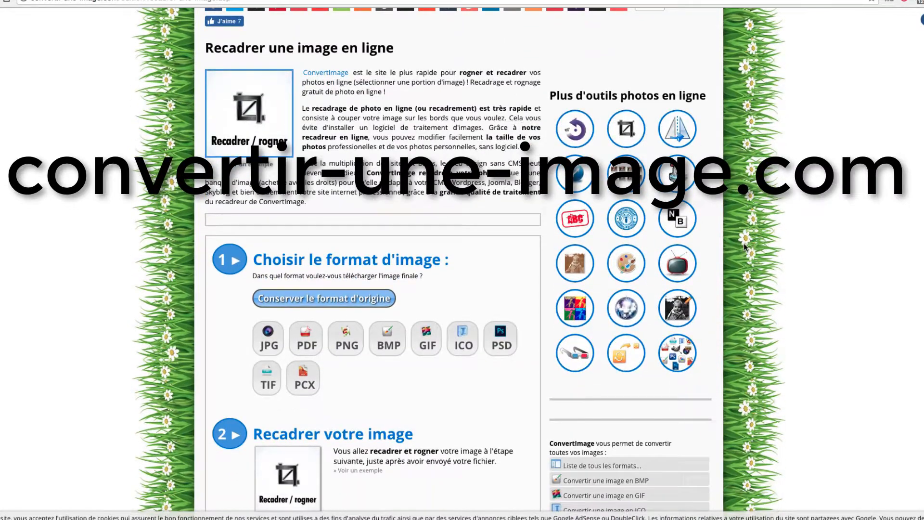
{"action": "scroll", "coordinate": [744, 247], "scroll_direction": "down", "scroll_amount": 1}
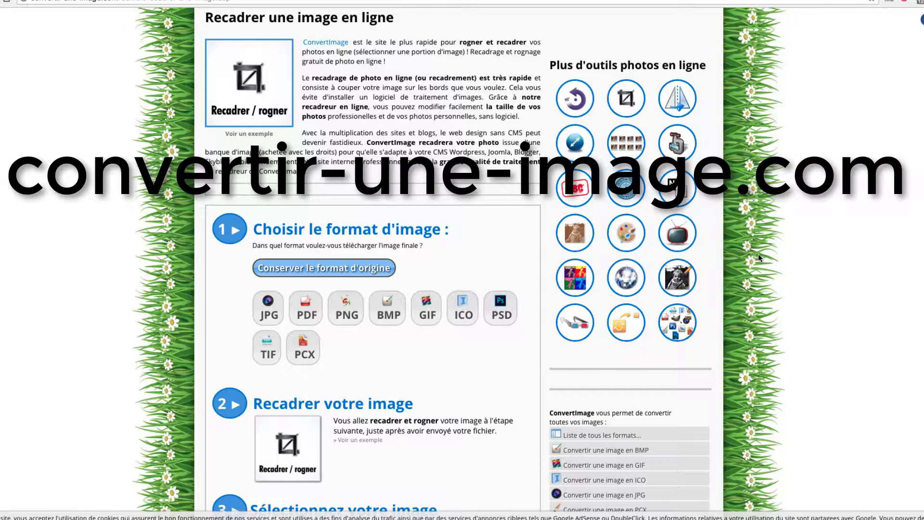
{"action": "scroll", "coordinate": [758, 254], "scroll_direction": "down", "scroll_amount": 3}
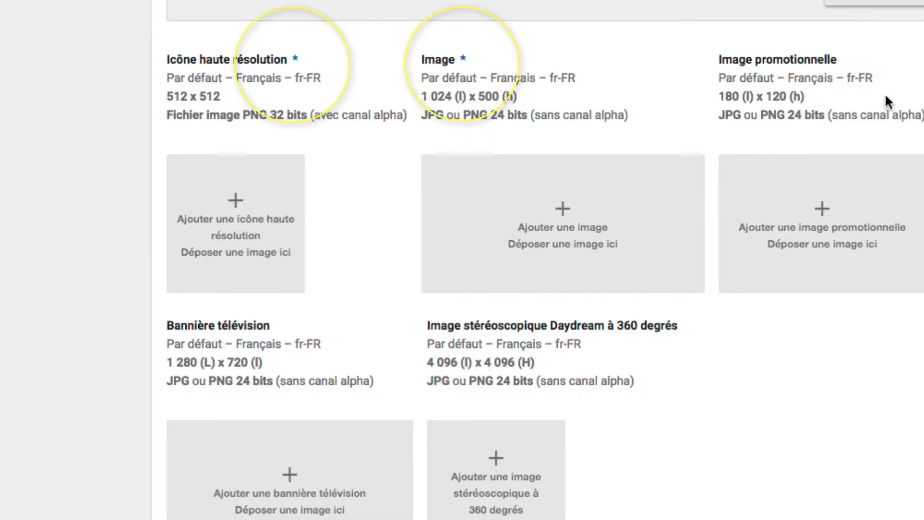
Review the required graphics sizes in the Play Store listing and the YouTube URL field for the promotional video
{"action": "scroll", "coordinate": [887, 97], "scroll_direction": "down", "scroll_amount": 1}
{"action": "scroll", "coordinate": [538, 260], "scroll_direction": "down", "scroll_amount": 1}
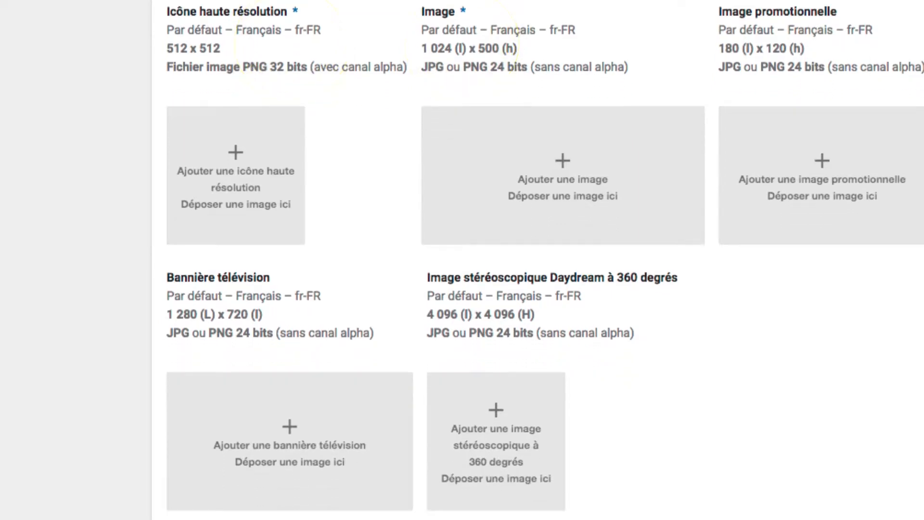
{"action": "scroll", "coordinate": [539, 260], "scroll_direction": "down", "scroll_amount": 5}
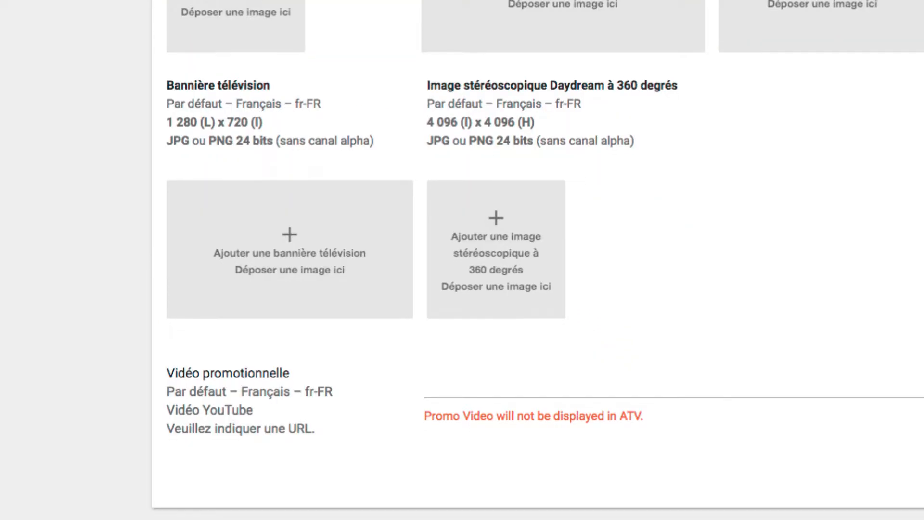
{"action": "scroll", "coordinate": [539, 260], "scroll_direction": "down", "scroll_amount": 2}
{"action": "scroll", "coordinate": [621, 246], "scroll_direction": "down", "scroll_amount": 2}
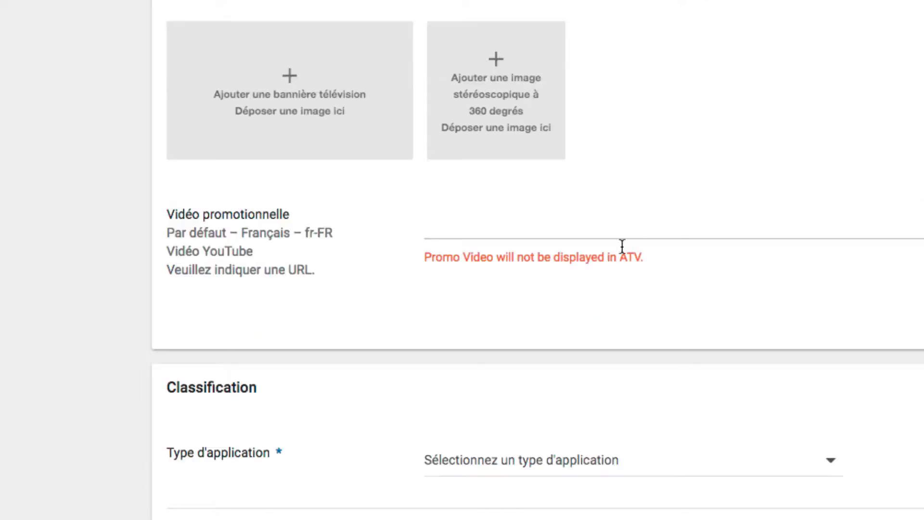
{"action": "left_click", "coordinate": [444, 225]}
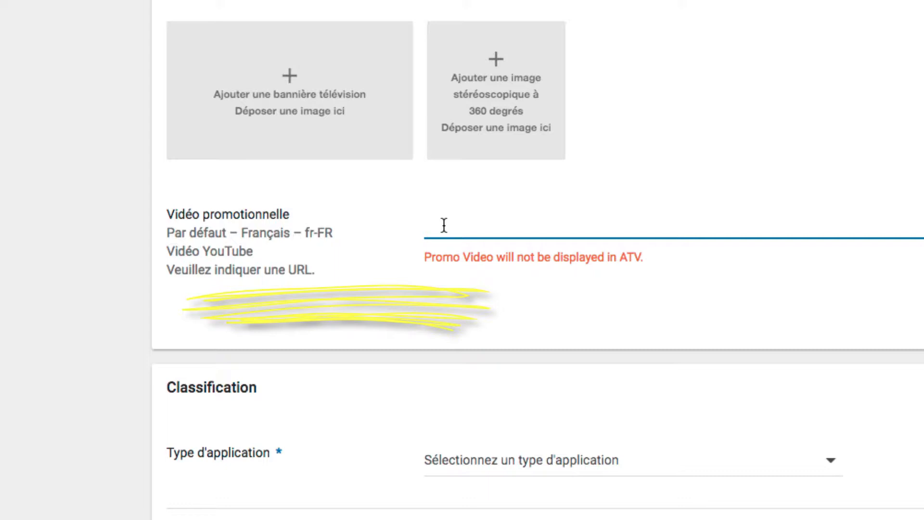
Classify the app with the application type Applications and the category Divertissement
{"action": "scroll", "coordinate": [355, 466], "scroll_direction": "down", "scroll_amount": 3}
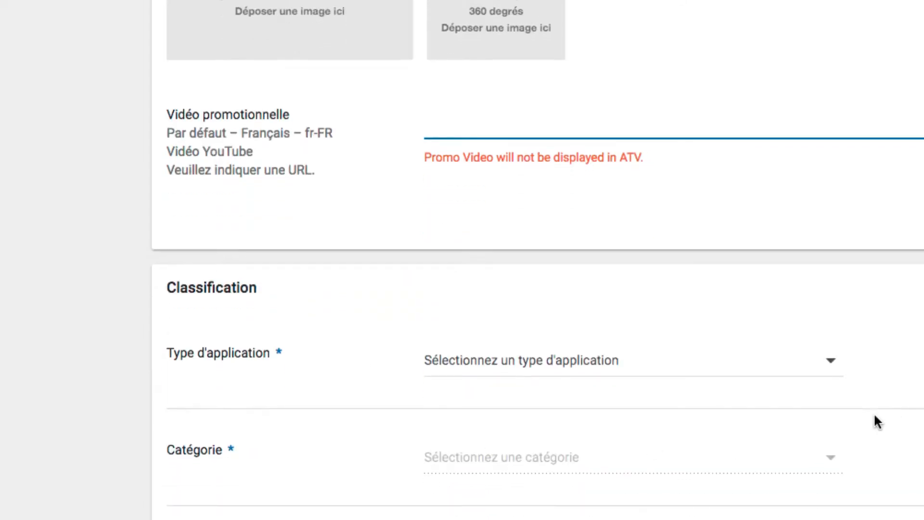
{"action": "left_click", "coordinate": [829, 346]}
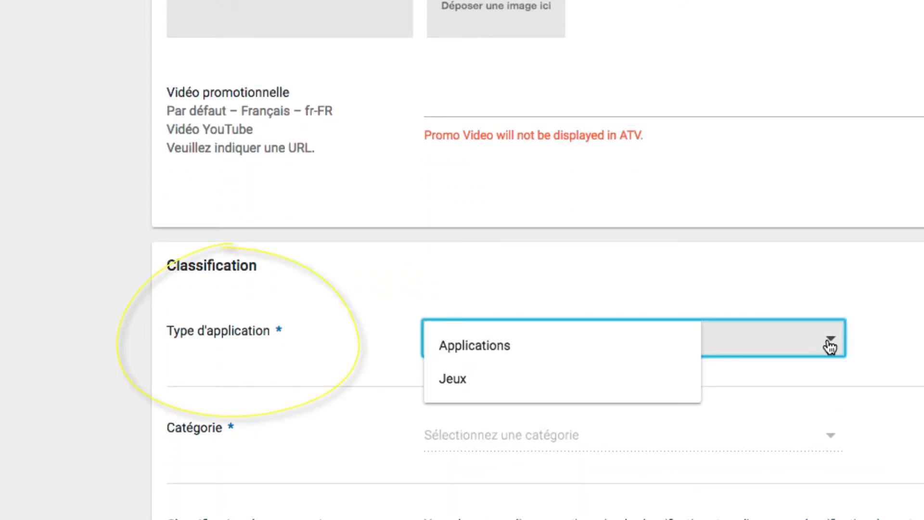
{"action": "left_click", "coordinate": [491, 353]}
{"action": "scroll", "coordinate": [484, 350], "scroll_direction": "down", "scroll_amount": 3}
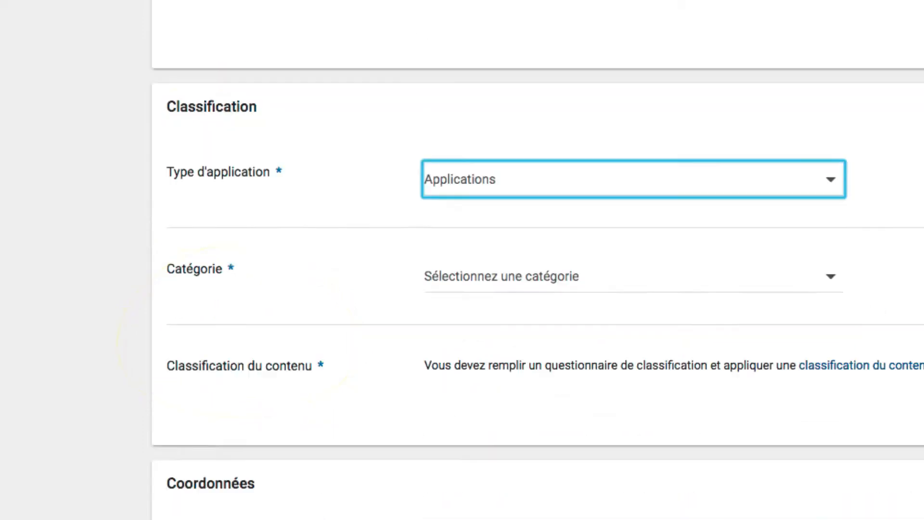
{"action": "left_click", "coordinate": [834, 281]}
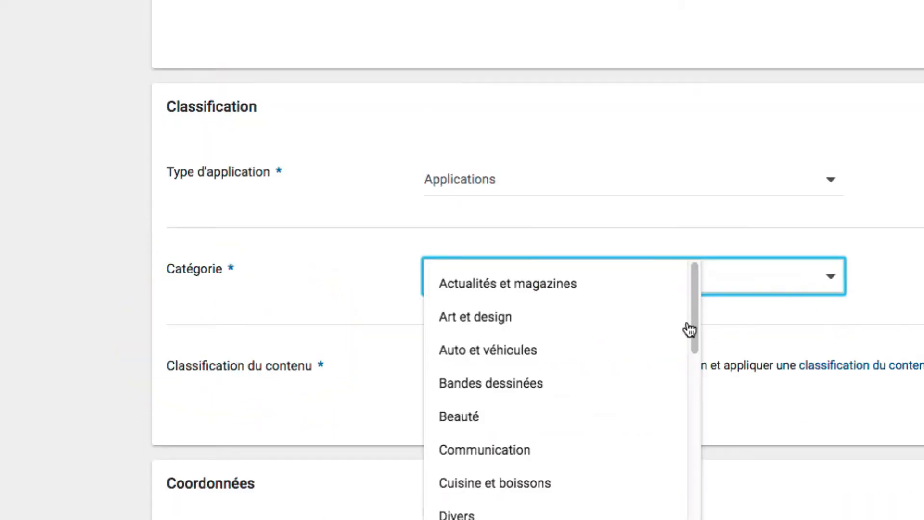
{"action": "scroll", "coordinate": [553, 420], "scroll_direction": "down", "scroll_amount": 2}
{"action": "scroll", "coordinate": [553, 420], "scroll_direction": "down", "scroll_amount": 1}
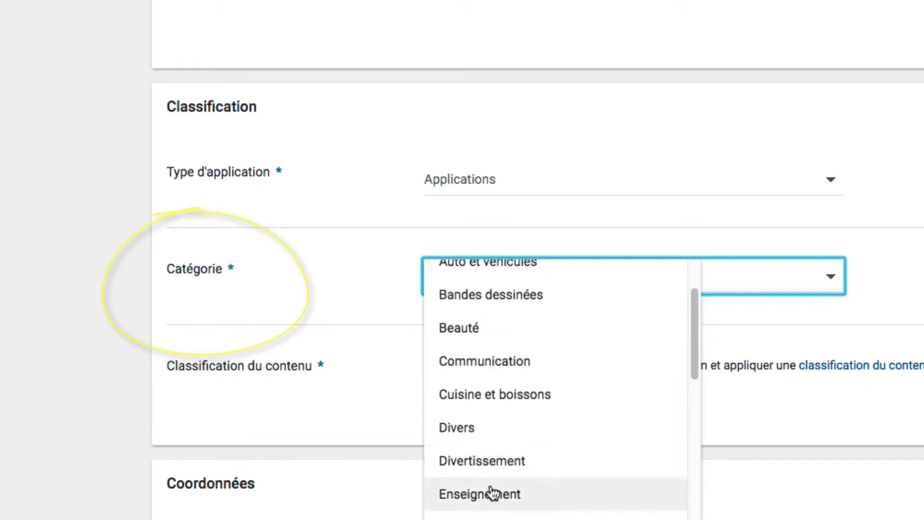
{"action": "left_click", "coordinate": [485, 469]}
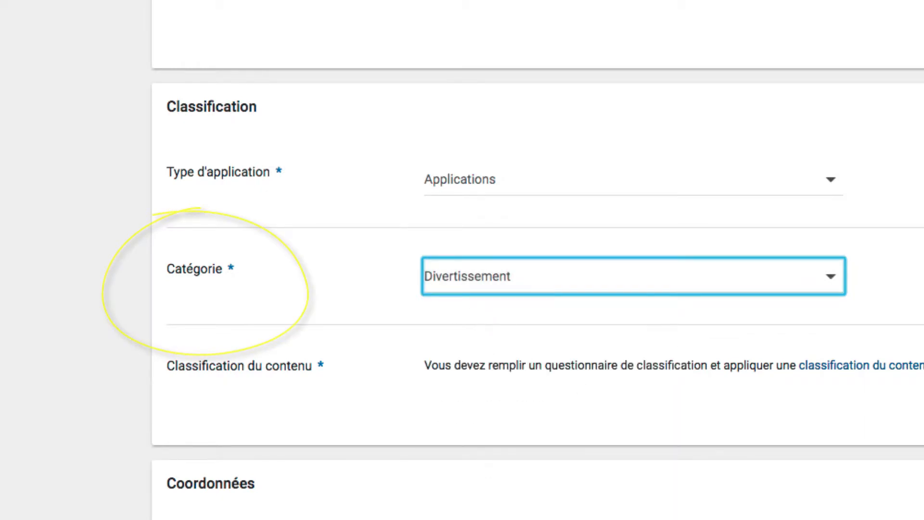
{"action": "scroll", "coordinate": [537, 269], "scroll_direction": "down", "scroll_amount": 1}
{"action": "scroll", "coordinate": [669, 337], "scroll_direction": "down", "scroll_amount": 1}
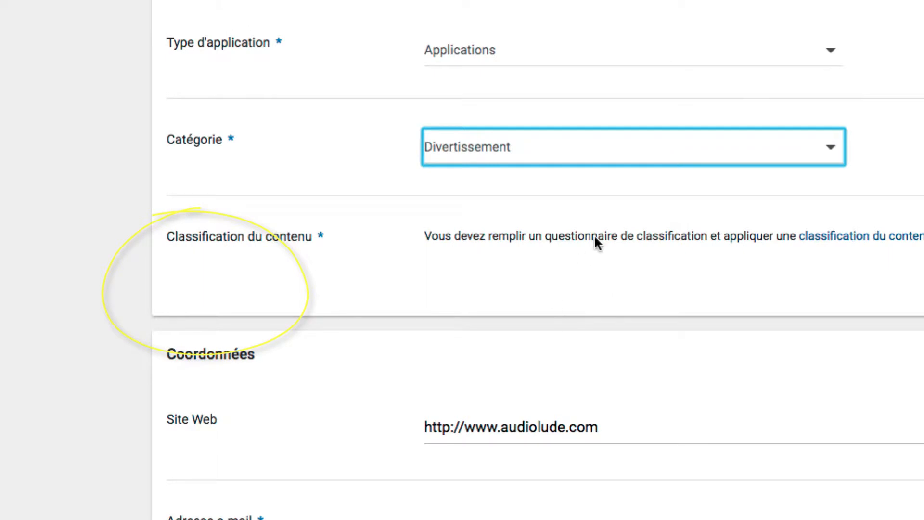
{"action": "scroll", "coordinate": [594, 235], "scroll_direction": "down", "scroll_amount": 1}
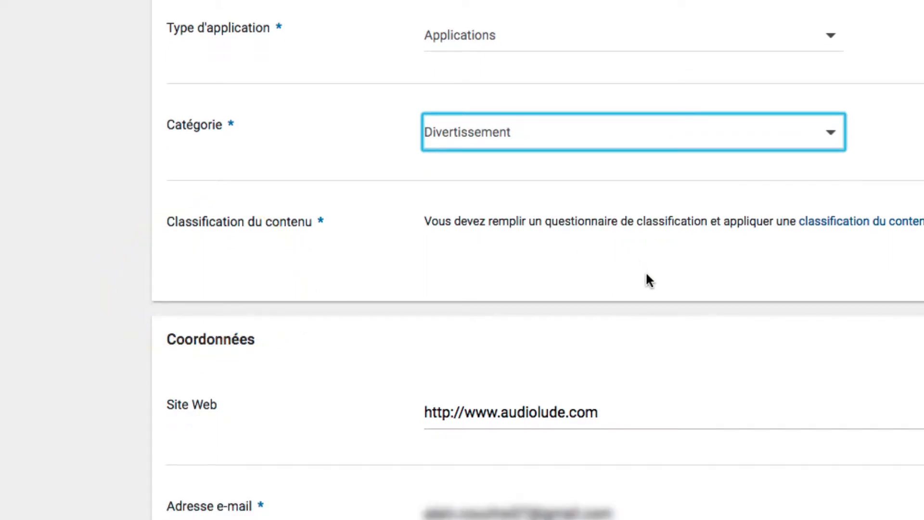
{"action": "left_click_drag", "start_coordinate": [602, 409], "coordinate": [459, 412]}
{"action": "type", "text": "vo"}
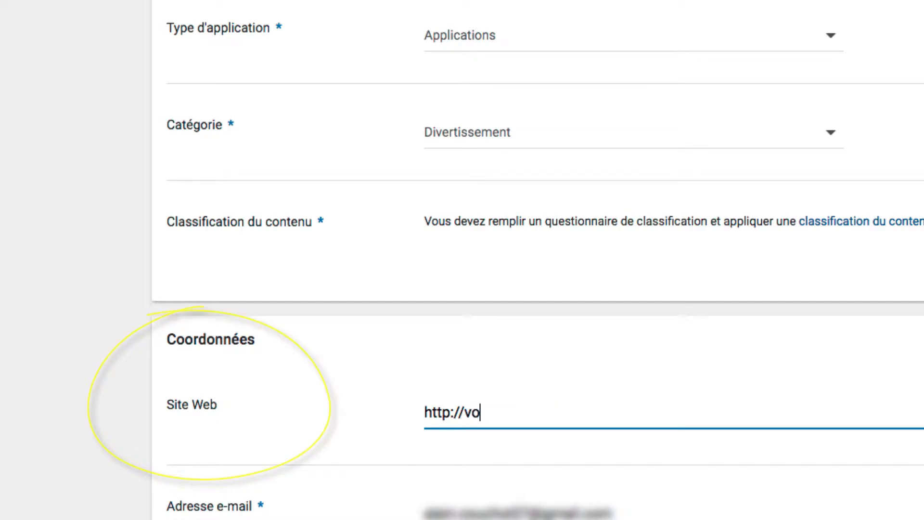
{"action": "type", "text": "tresite.com"}
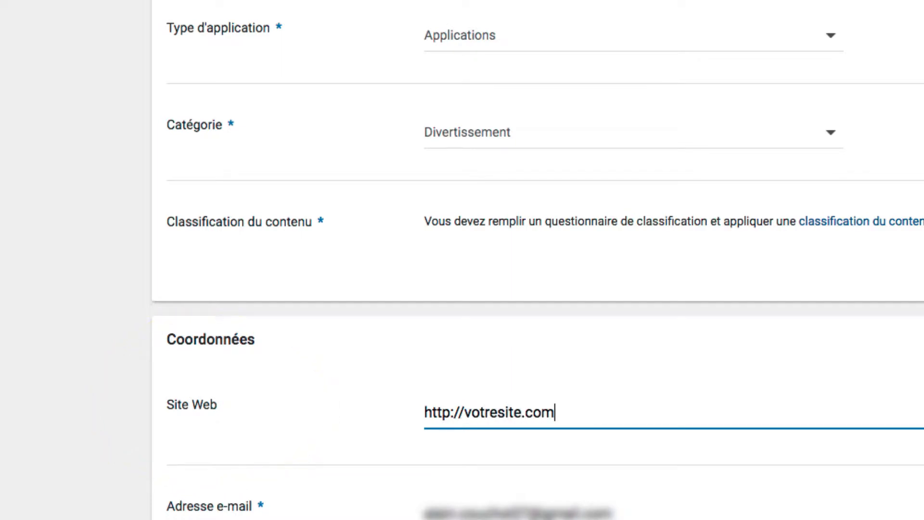
Replace the contact e-mail address in the Coordonnées section with the developer's public e-mail address
{"action": "key", "text": "Tab"}
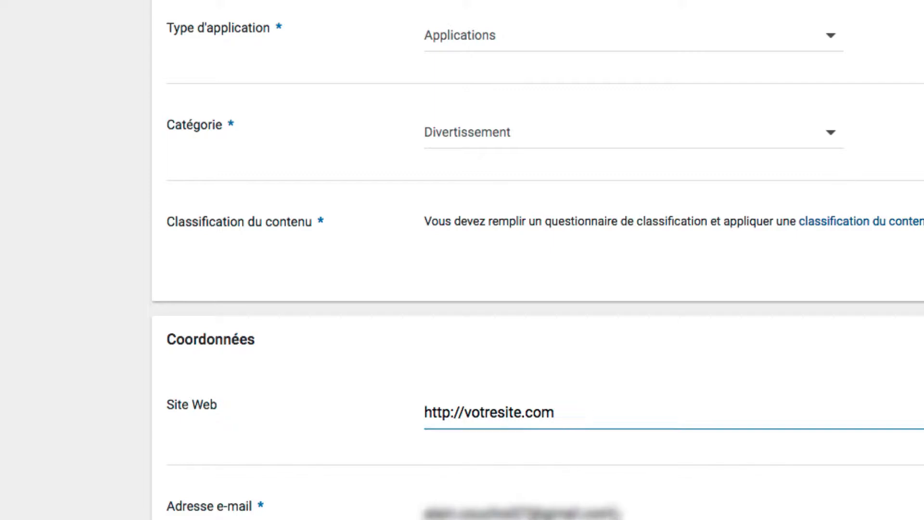
{"action": "type", "text": "votread"}
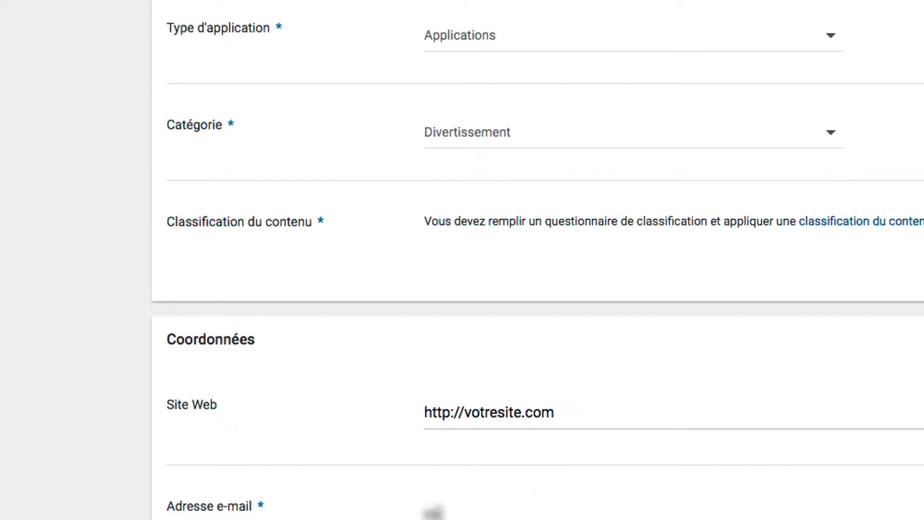
{"action": "type", "text": "ressemail"}
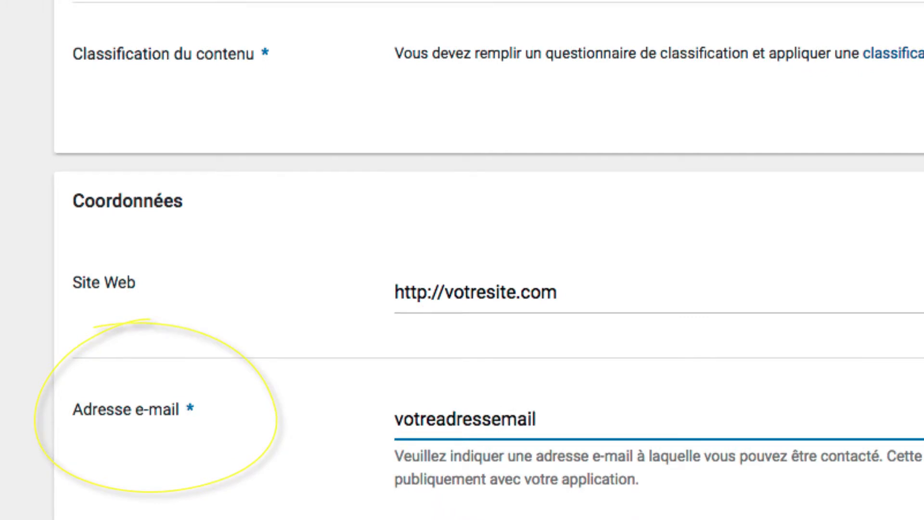
{"action": "type", "text": "$"}
{"action": "key", "text": "BackSpace"}
{"action": "type", "text": "@"}
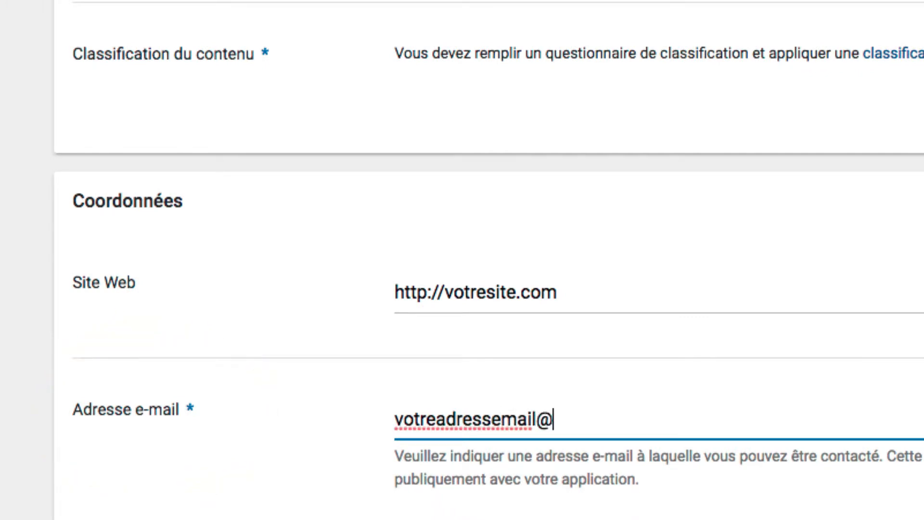
{"action": "type", "text": "test.com"}
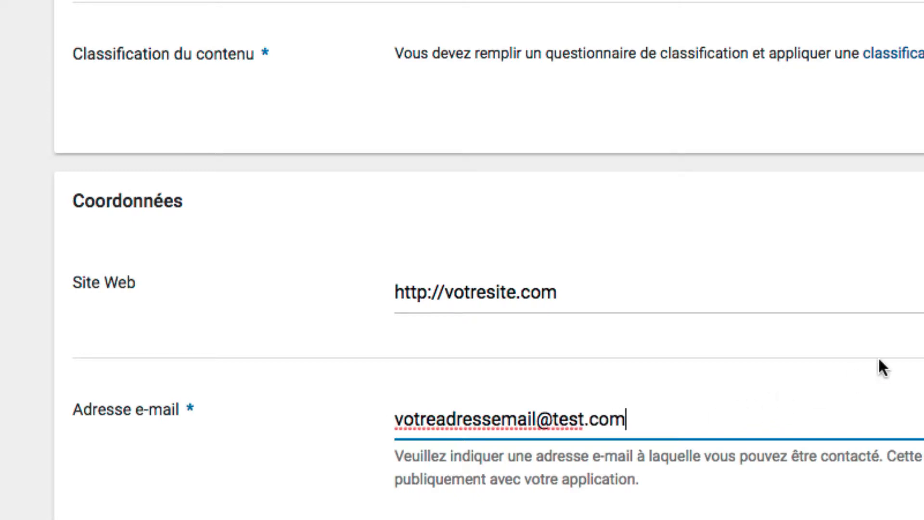
Activate the URL field in the Règles de confidentialité section for entry
{"action": "scroll", "coordinate": [883, 368], "scroll_direction": "down", "scroll_amount": 5}
{"action": "scroll", "coordinate": [485, 308], "scroll_direction": "down", "scroll_amount": 5}
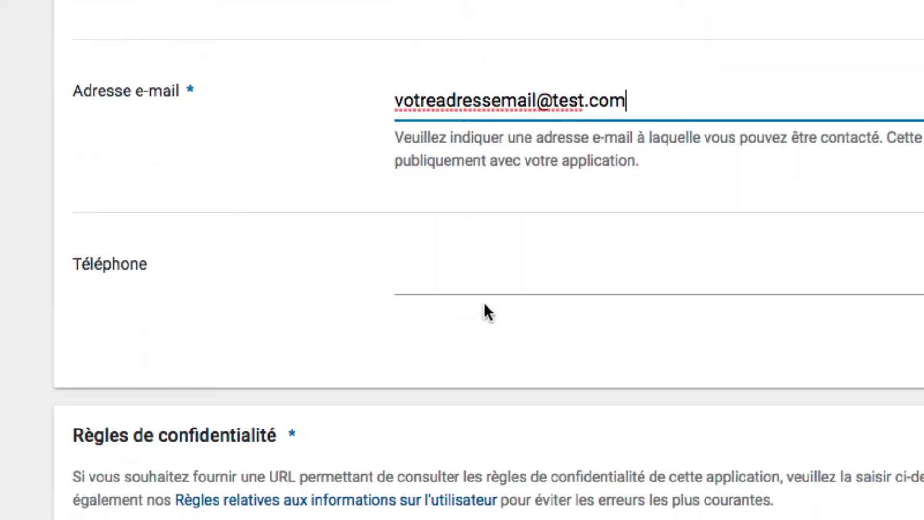
{"action": "scroll", "coordinate": [487, 311], "scroll_direction": "down", "scroll_amount": 1}
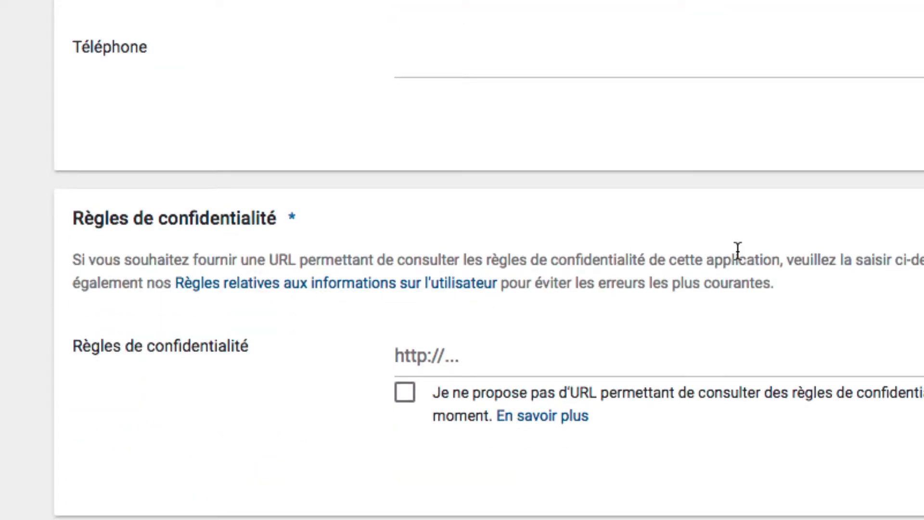
{"action": "left_click", "coordinate": [407, 360]}
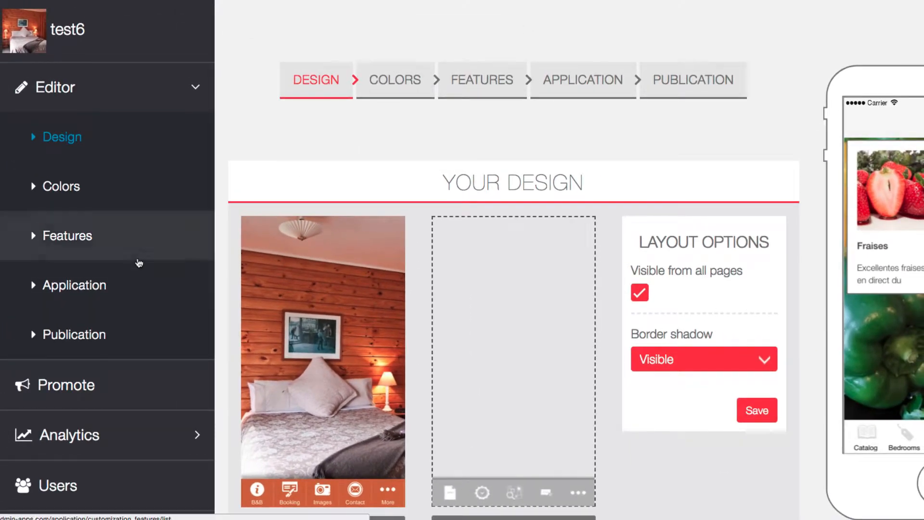
Switch to the app builder and copy the privacy policy URL from test6's Terms & Conditions settings
{"action": "scroll", "coordinate": [144, 262], "scroll_direction": "down", "scroll_amount": 3}
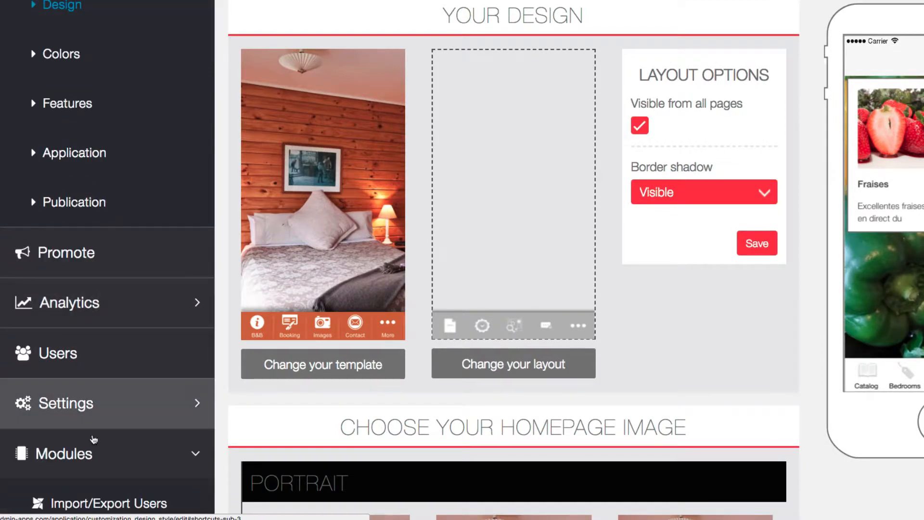
{"action": "scroll", "coordinate": [94, 439], "scroll_direction": "down", "scroll_amount": 8}
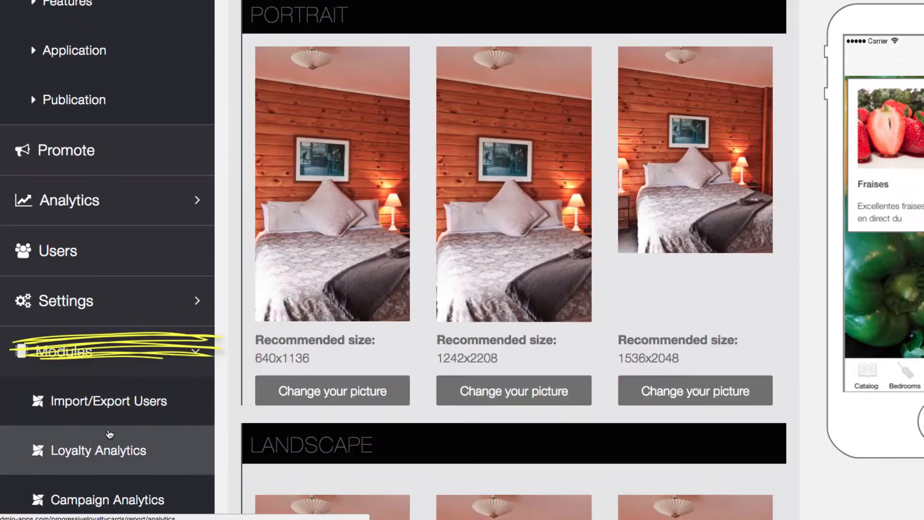
{"action": "left_click", "coordinate": [92, 315]}
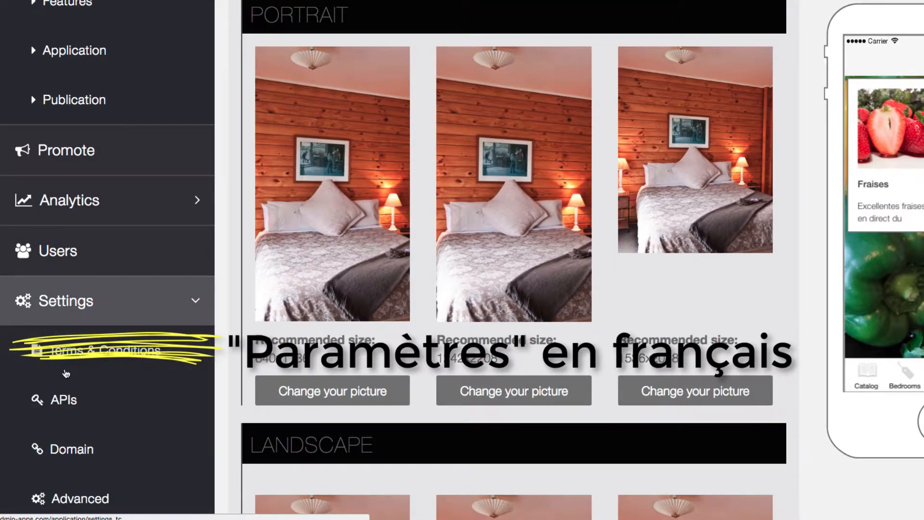
{"action": "left_click", "coordinate": [90, 362]}
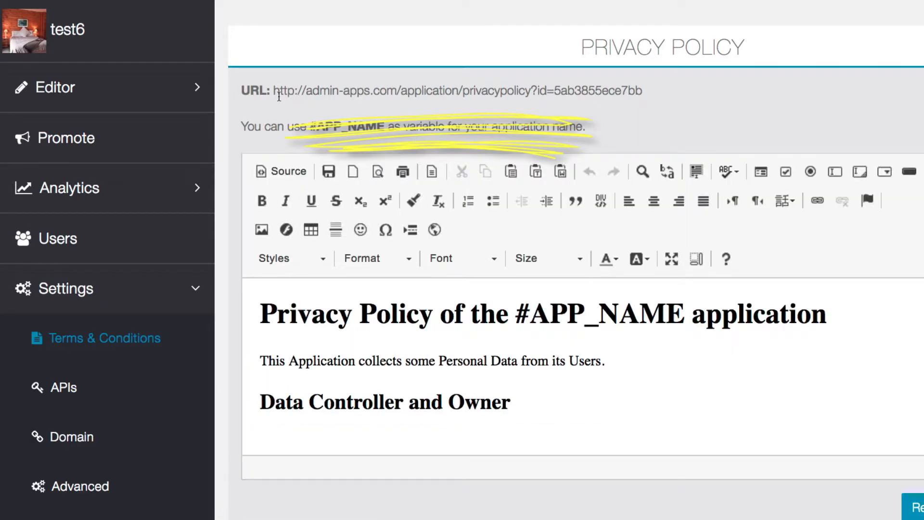
{"action": "left_click_drag", "start_coordinate": [274, 91], "coordinate": [646, 90]}
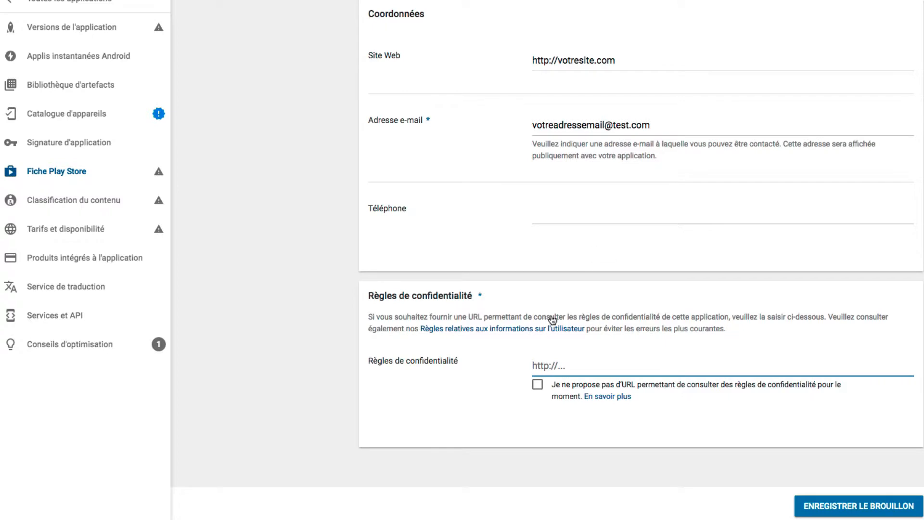
Paste the copied URL as the privacy policy link in the Play Store listing and save the draft
{"action": "type", "text": "http://admin-apps.com/application/privacypolicy?id=5ab3855ece7bb"}
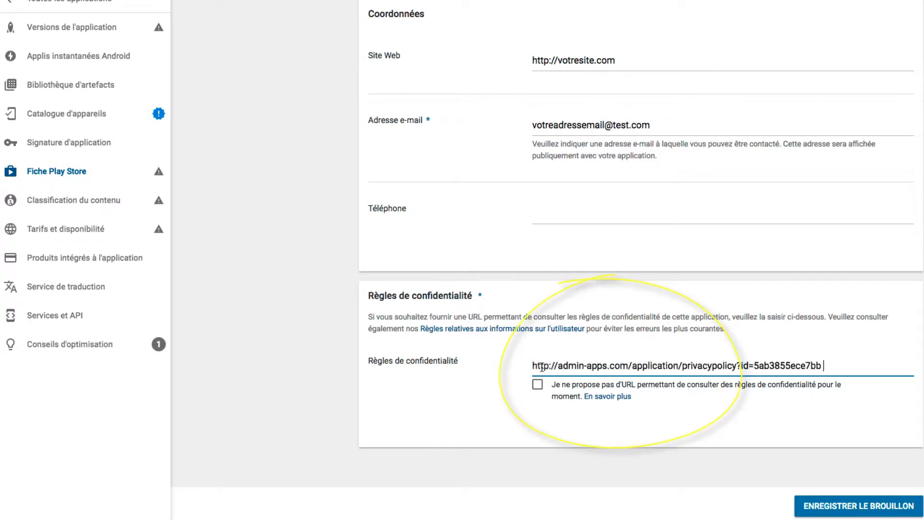
{"action": "left_click", "coordinate": [856, 508]}
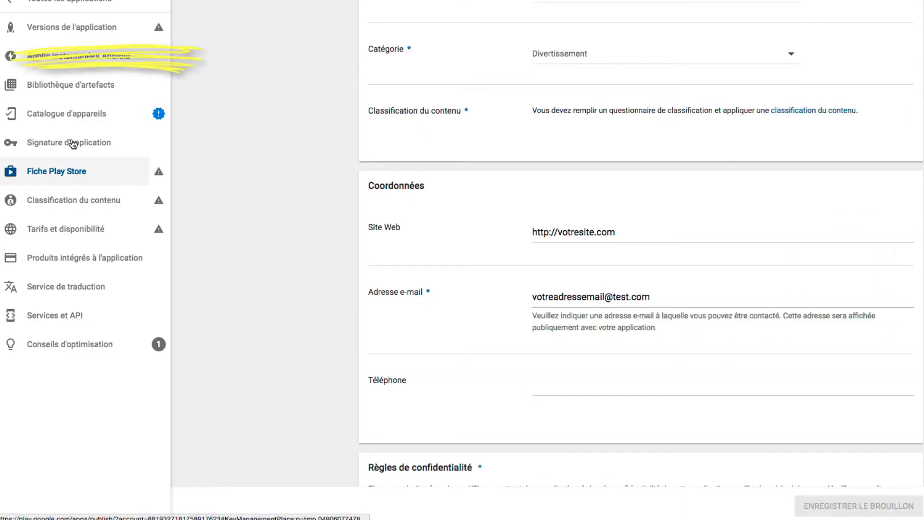
Create a new production release under Versions de l'application and opt out of Google Play App Signing for it
{"action": "left_click", "coordinate": [67, 32]}
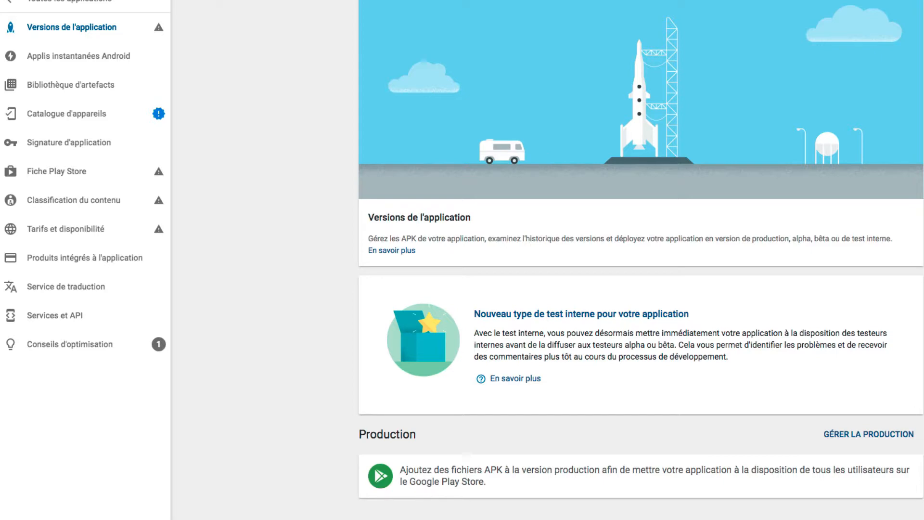
{"action": "scroll", "coordinate": [641, 260], "scroll_direction": "down", "scroll_amount": 2}
{"action": "scroll", "coordinate": [641, 260], "scroll_direction": "down", "scroll_amount": 2}
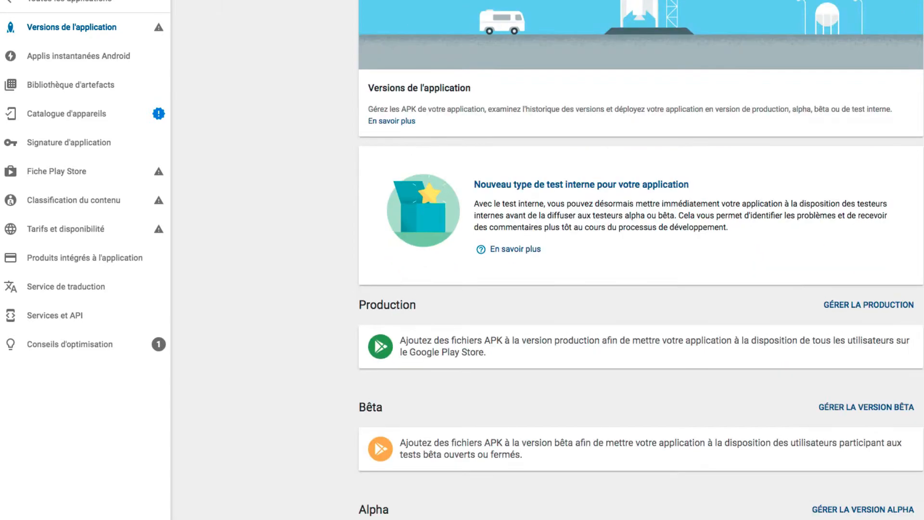
{"action": "scroll", "coordinate": [901, 233], "scroll_direction": "down", "scroll_amount": 1}
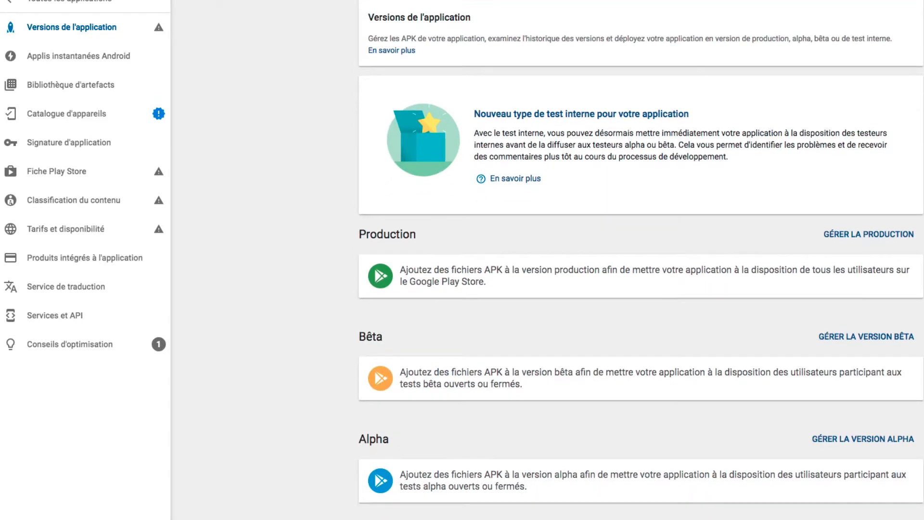
{"action": "left_click", "coordinate": [854, 236]}
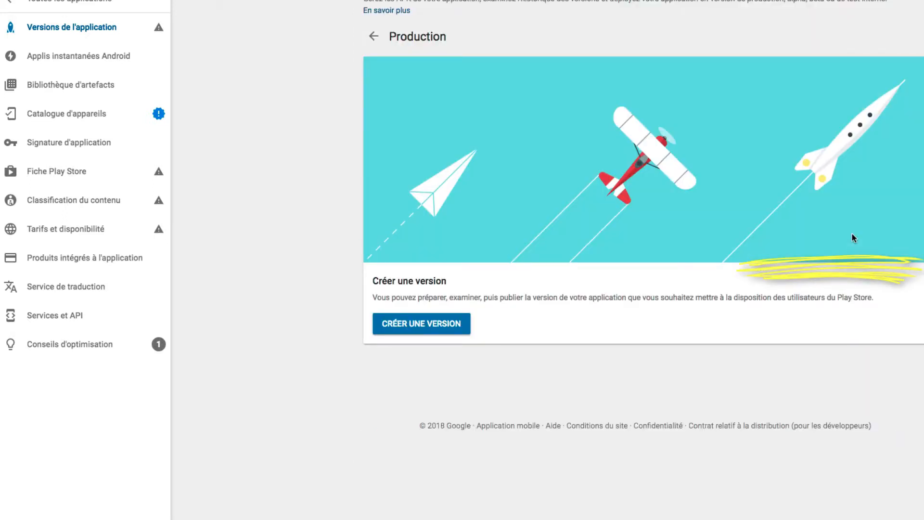
{"action": "left_click", "coordinate": [410, 325]}
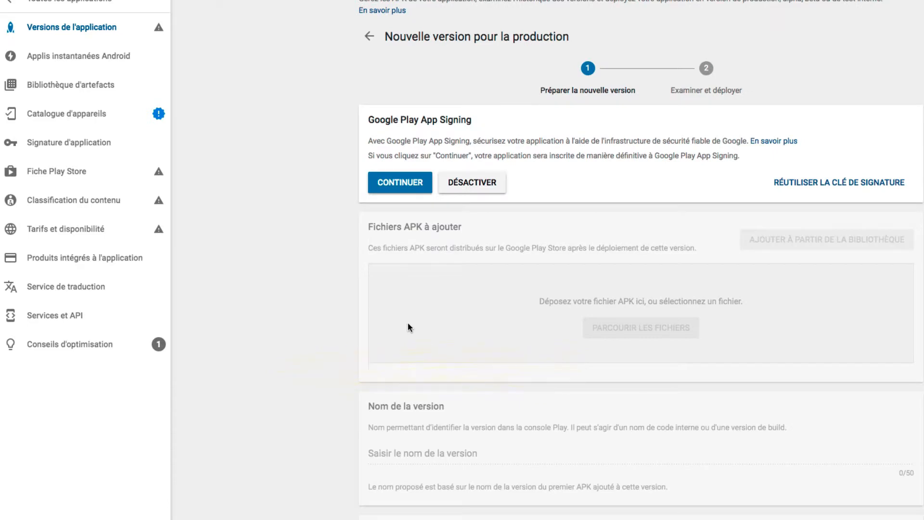
{"action": "left_click", "coordinate": [484, 192]}
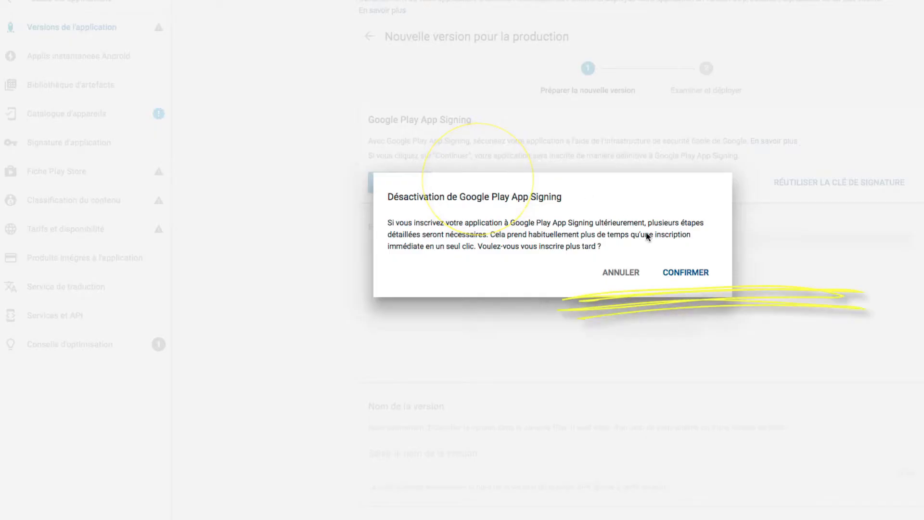
{"action": "left_click", "coordinate": [678, 271]}
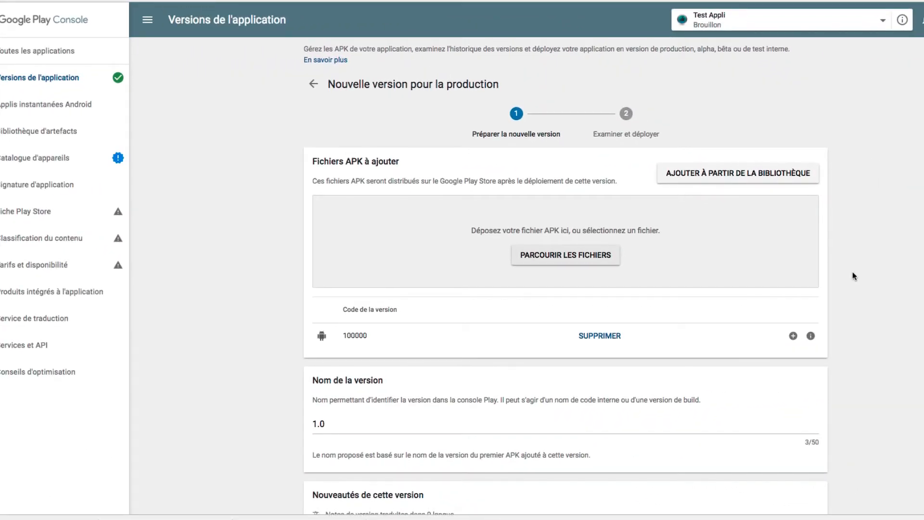
Replace the fr-FR release notes placeholder with "Nouvelle version", save the release and submit it for review
{"action": "scroll", "coordinate": [853, 275], "scroll_direction": "down", "scroll_amount": 3}
{"action": "scroll", "coordinate": [853, 273], "scroll_direction": "down", "scroll_amount": 5}
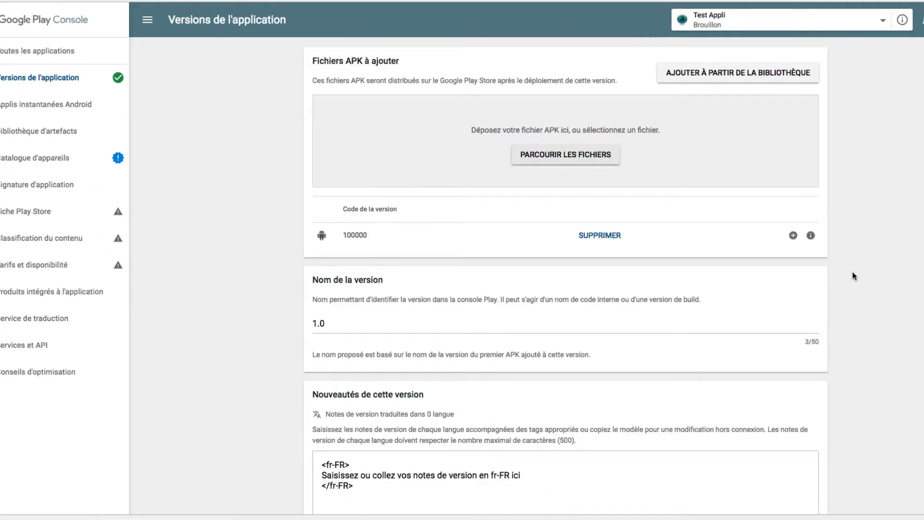
{"action": "scroll", "coordinate": [853, 276], "scroll_direction": "down", "scroll_amount": 1}
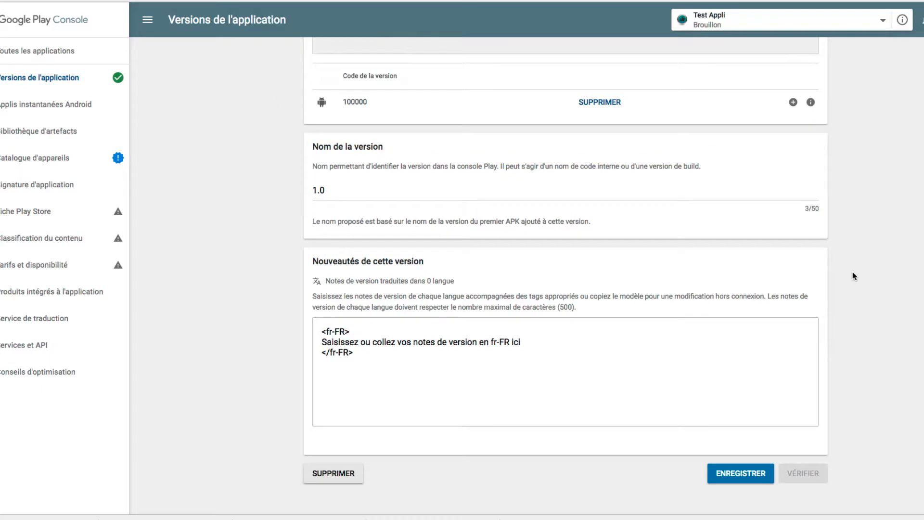
{"action": "scroll", "coordinate": [853, 272], "scroll_direction": "down", "scroll_amount": 1}
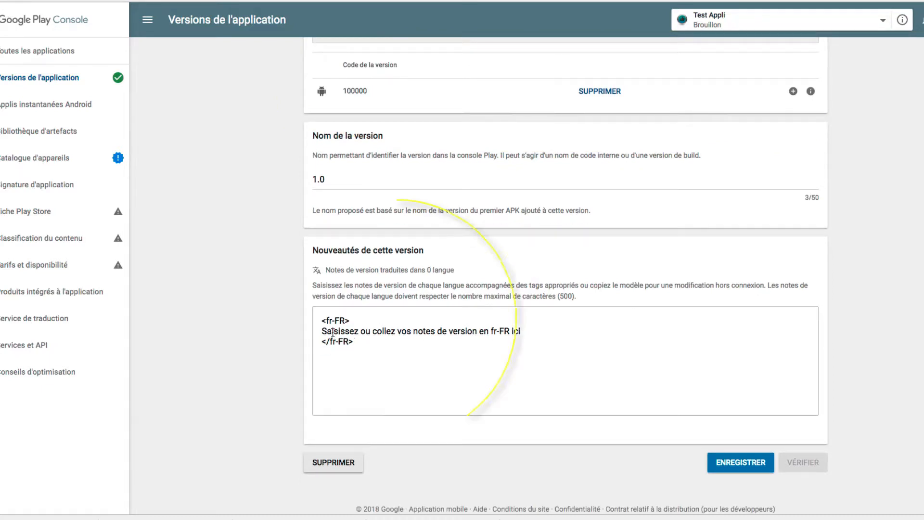
{"action": "left_click_drag", "start_coordinate": [322, 331], "coordinate": [535, 327]}
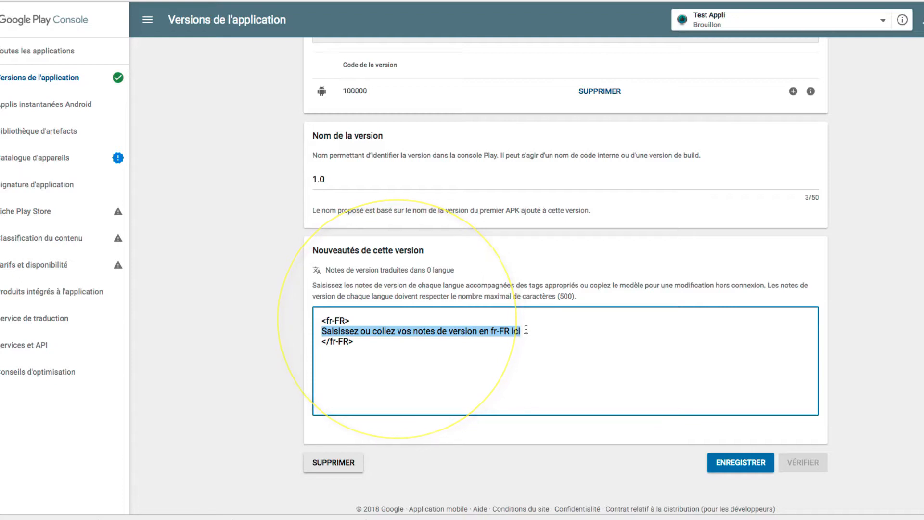
{"action": "type", "text": "Nouvelle version"}
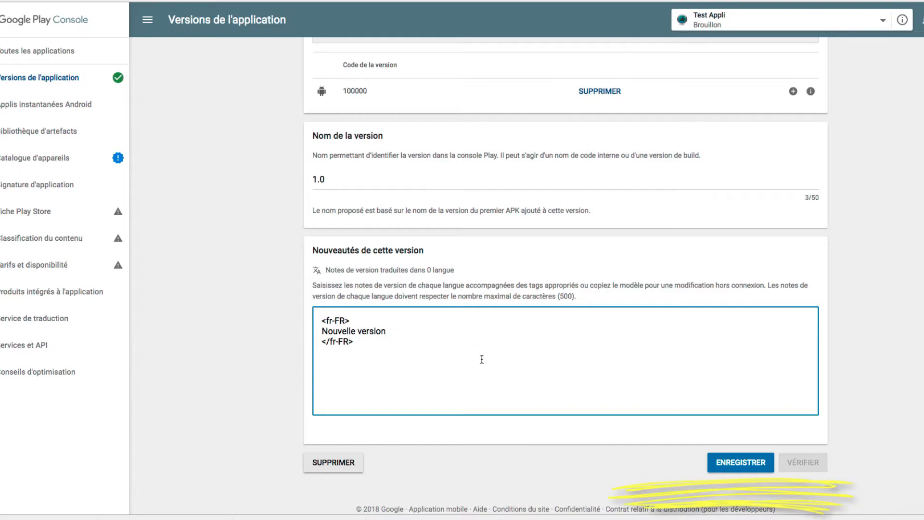
{"action": "left_click", "coordinate": [729, 463]}
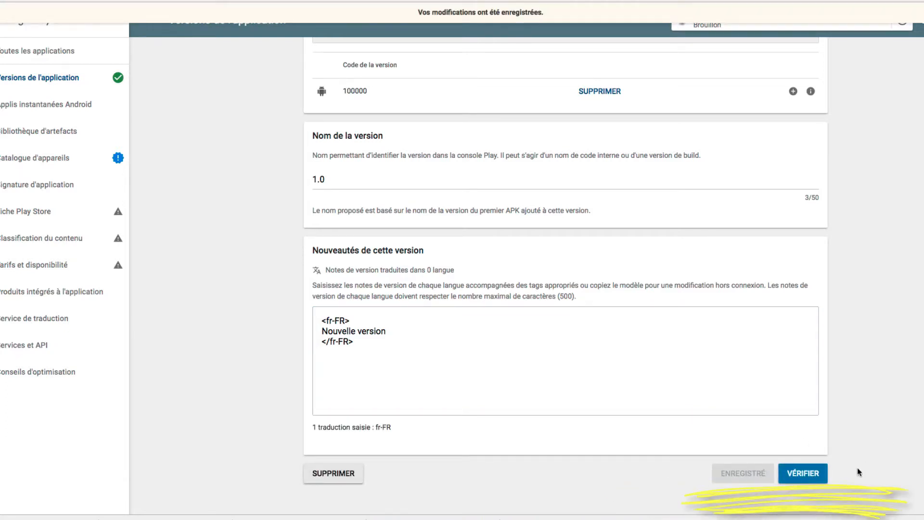
{"action": "left_click", "coordinate": [803, 478]}
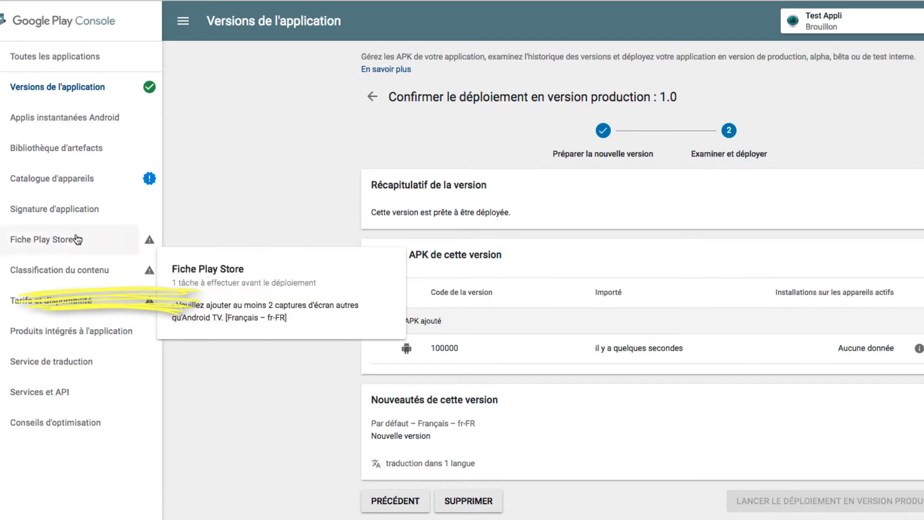
Start the Classification du contenu questionnaire and enter the contact e-mail address in both the address and confirmation fields
{"action": "left_click", "coordinate": [41, 276]}
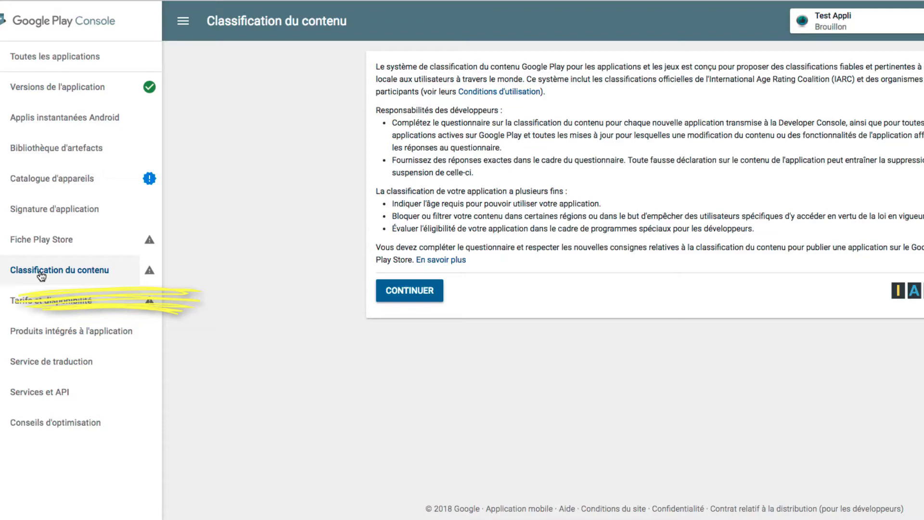
{"action": "left_click", "coordinate": [416, 298]}
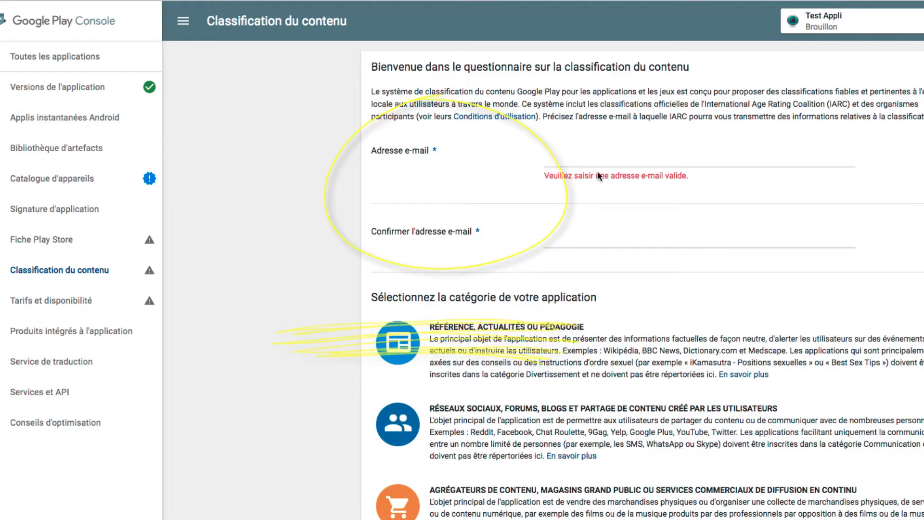
{"action": "left_click", "coordinate": [576, 161]}
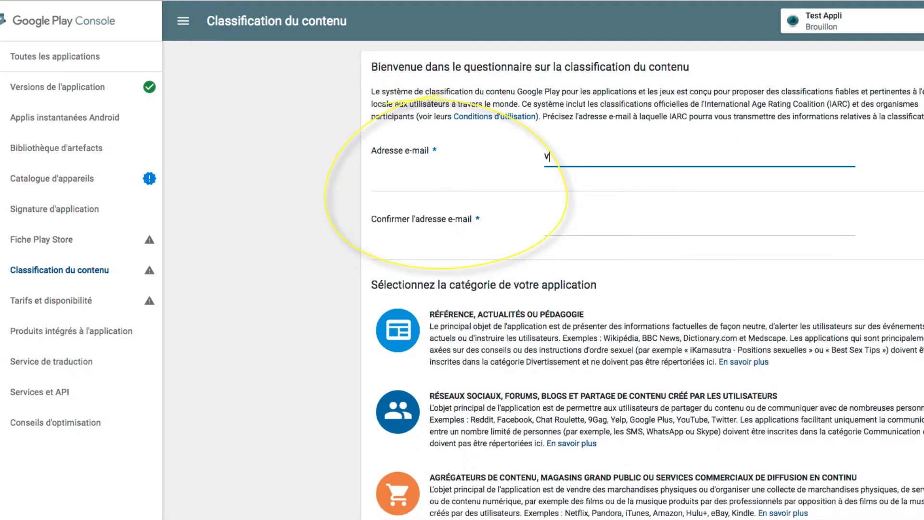
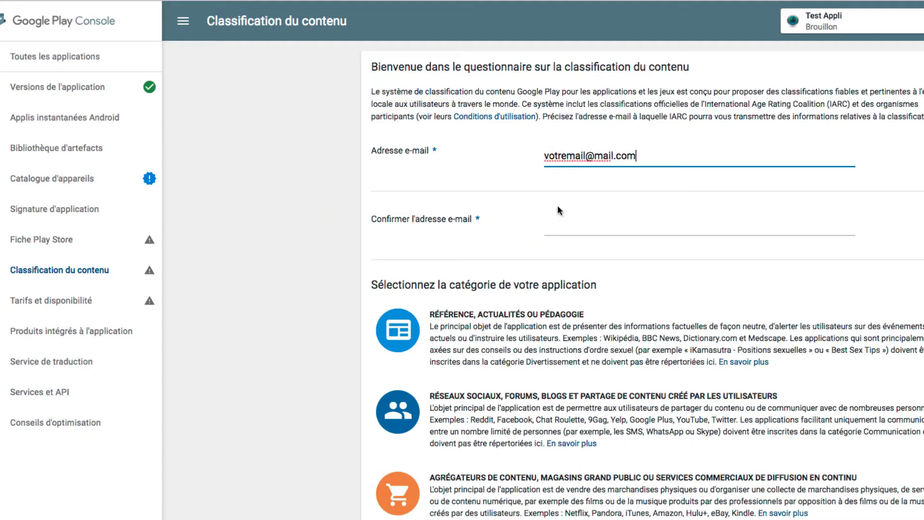
{"action": "triple_click", "coordinate": [559, 150]}
{"action": "key", "text": "ctrl+c"}
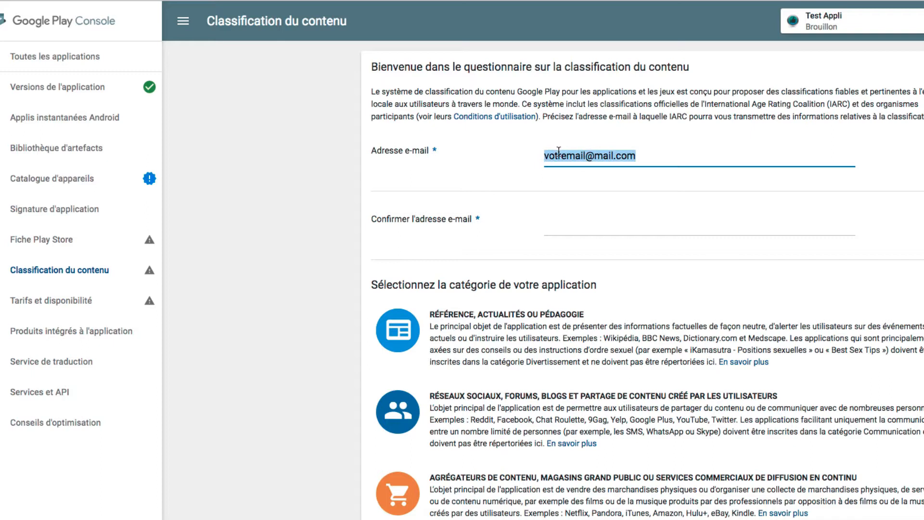
{"action": "left_click", "coordinate": [571, 222]}
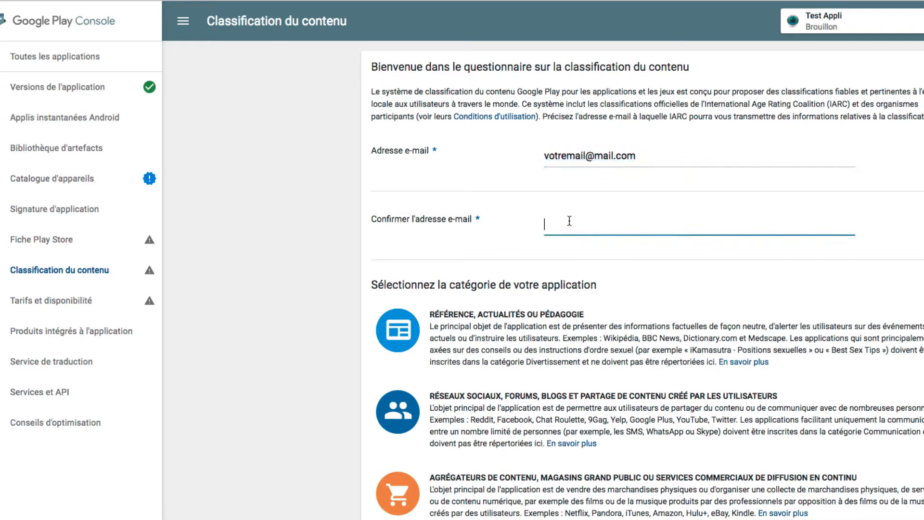
{"action": "key", "text": "ctrl+v"}
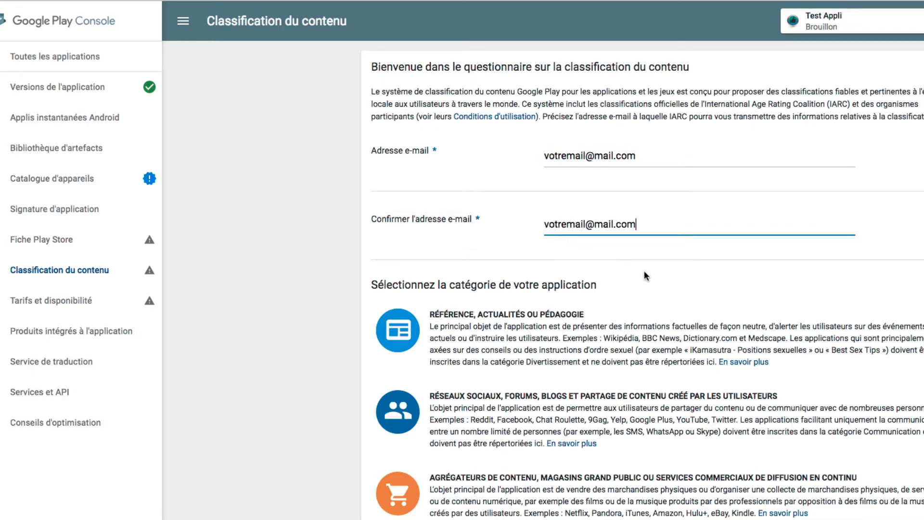
Choose Référence, actualités ou pédagogie as the app category for the content rating questionnaire
{"action": "scroll", "coordinate": [645, 277], "scroll_direction": "down", "scroll_amount": 2}
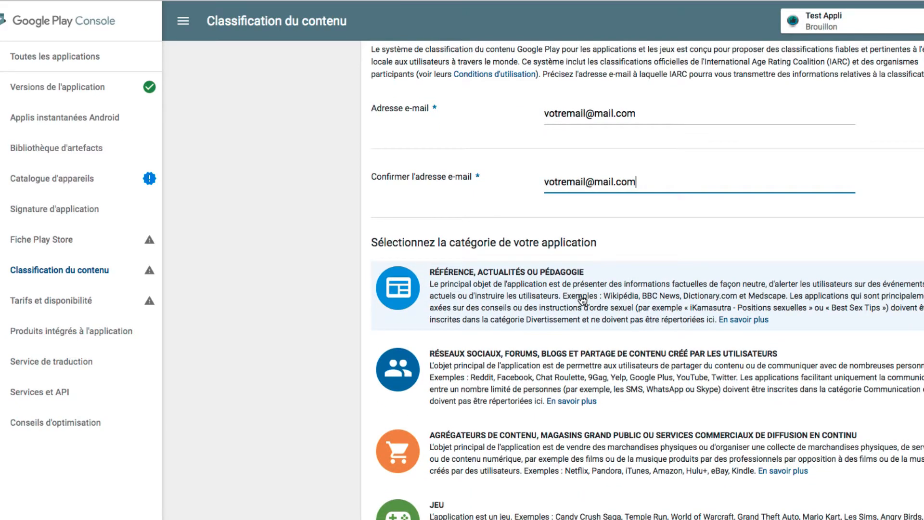
{"action": "scroll", "coordinate": [583, 299], "scroll_direction": "down", "scroll_amount": 4}
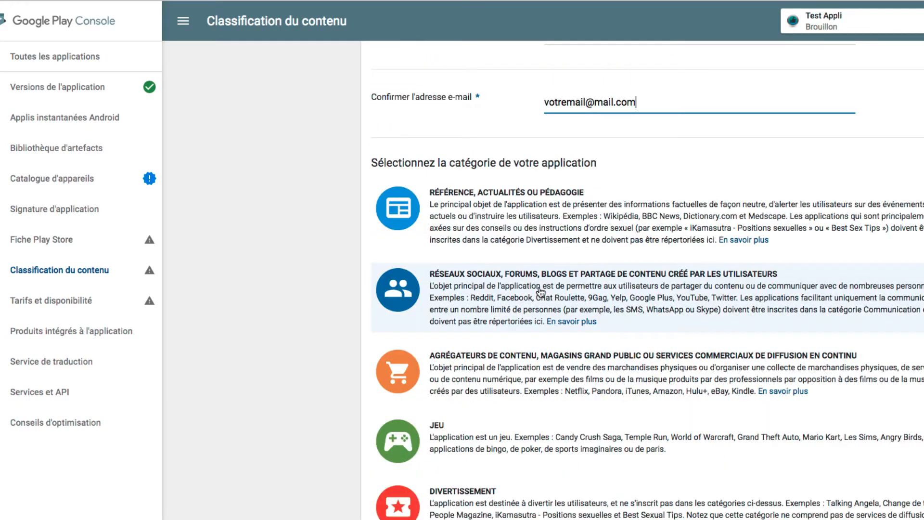
{"action": "scroll", "coordinate": [542, 292], "scroll_direction": "down", "scroll_amount": 4}
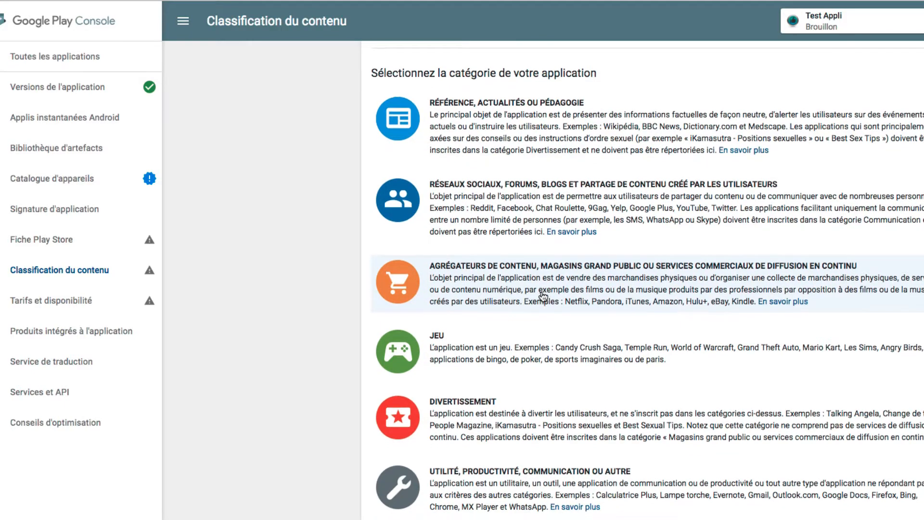
{"action": "scroll", "coordinate": [544, 296], "scroll_direction": "down", "scroll_amount": 1}
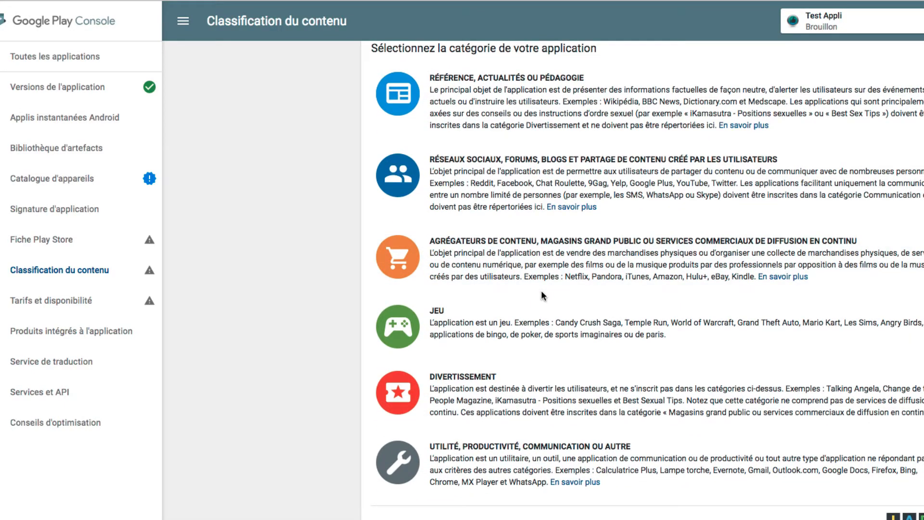
{"action": "scroll", "coordinate": [541, 296], "scroll_direction": "up", "scroll_amount": 1}
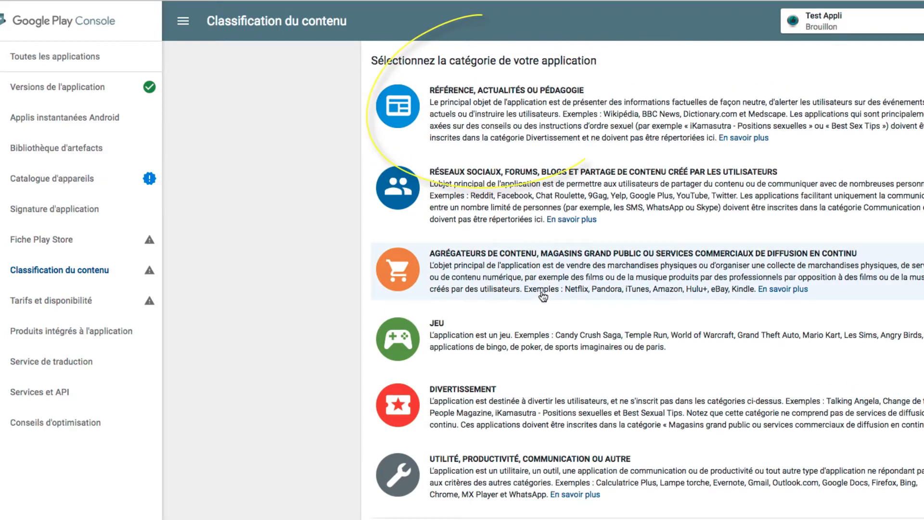
{"action": "left_click", "coordinate": [489, 134]}
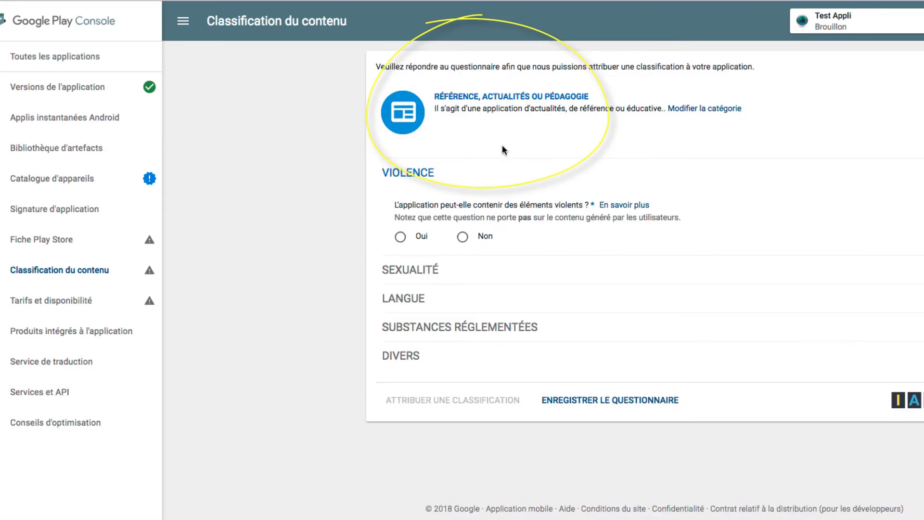
Answer Non to the Violence, Sexualité, Langue and Substances réglementées questions of the content rating questionnaire
{"action": "left_click", "coordinate": [462, 237]}
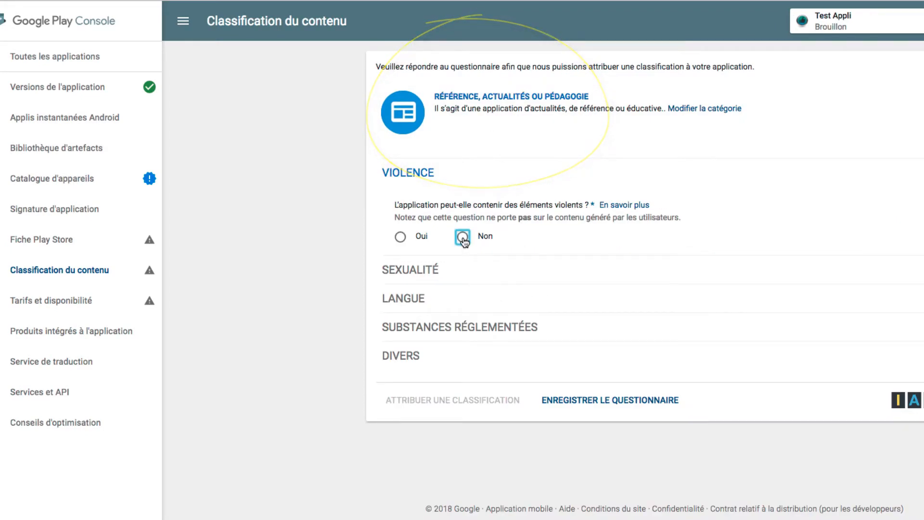
{"action": "left_click", "coordinate": [462, 333]}
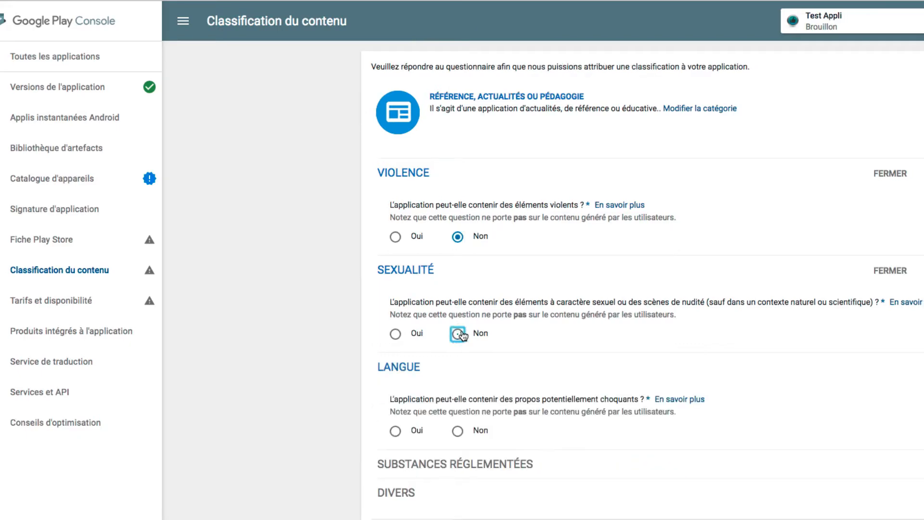
{"action": "scroll", "coordinate": [544, 322], "scroll_direction": "down", "scroll_amount": 1}
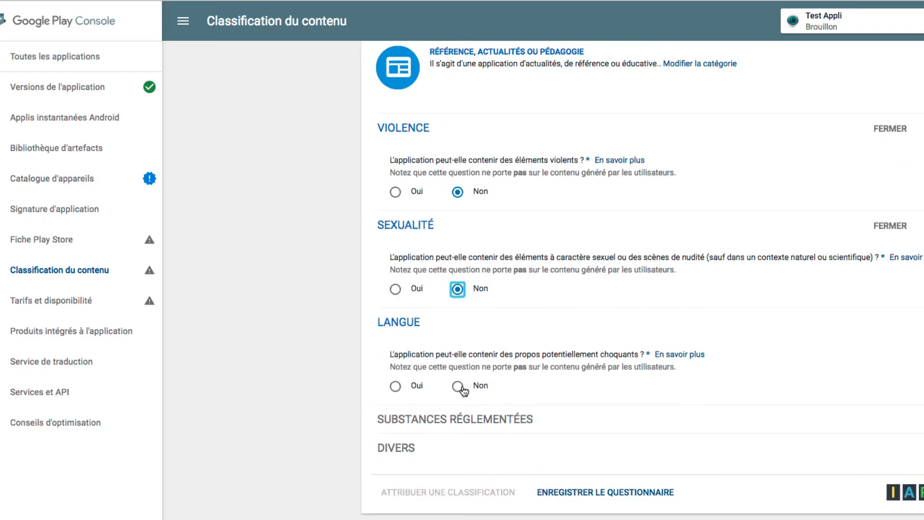
{"action": "left_click", "coordinate": [459, 385]}
{"action": "scroll", "coordinate": [607, 323], "scroll_direction": "down", "scroll_amount": 2}
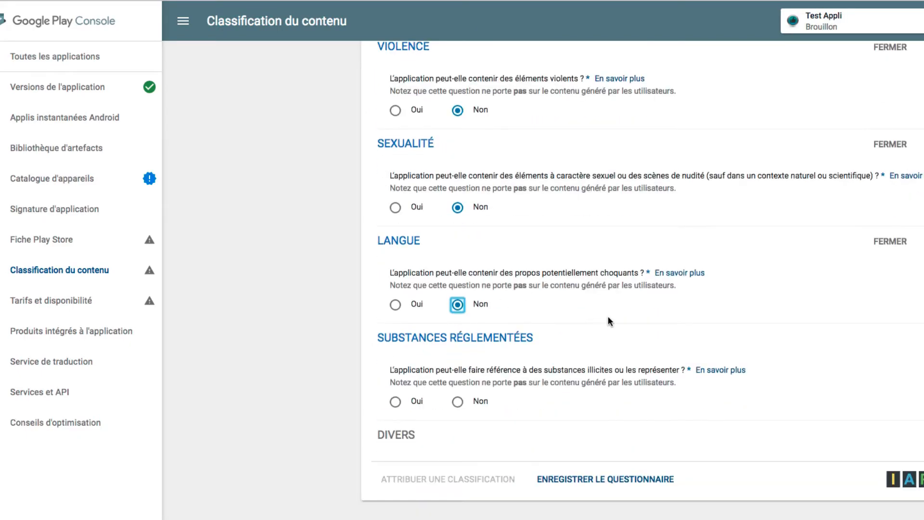
{"action": "left_click", "coordinate": [457, 404]}
Answer Non to the three Divers questions on user interaction, location sharing and digital purchases, and save the questionnaire
{"action": "scroll", "coordinate": [539, 344], "scroll_direction": "down", "scroll_amount": 3}
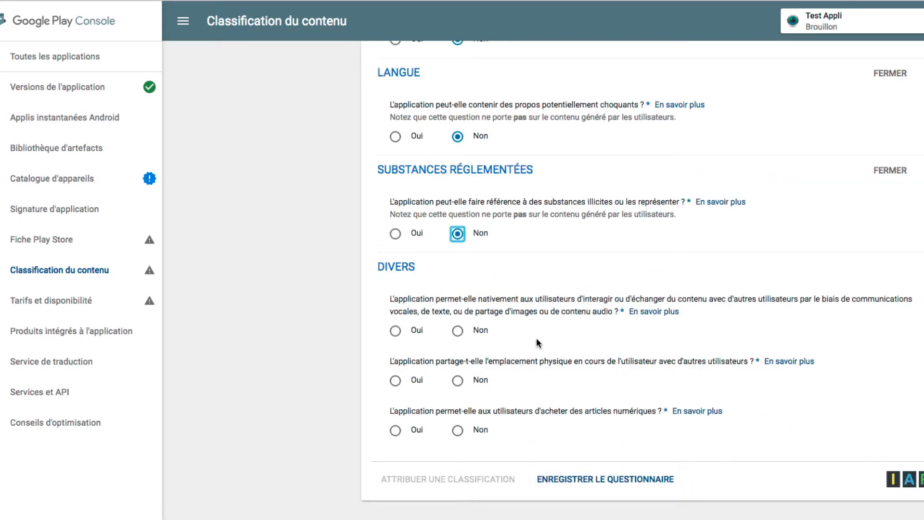
{"action": "left_click", "coordinate": [457, 337]}
{"action": "left_click", "coordinate": [456, 384]}
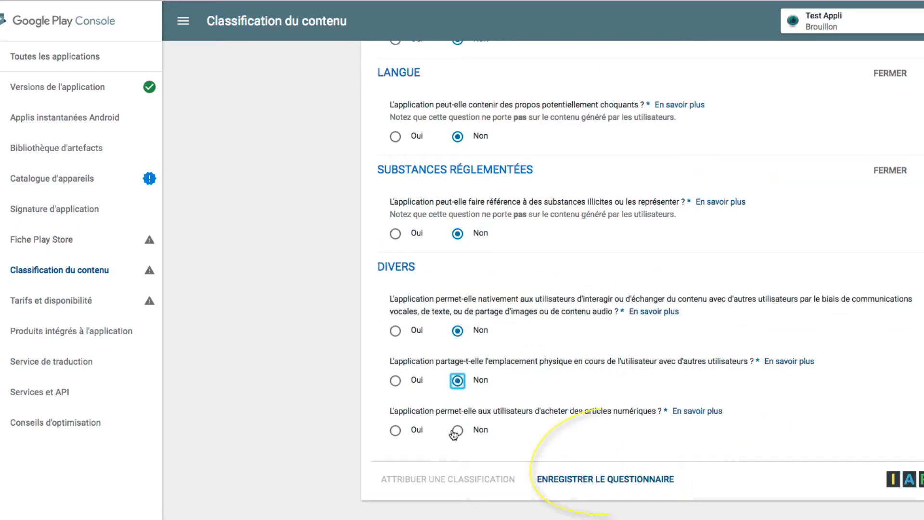
{"action": "left_click", "coordinate": [455, 432]}
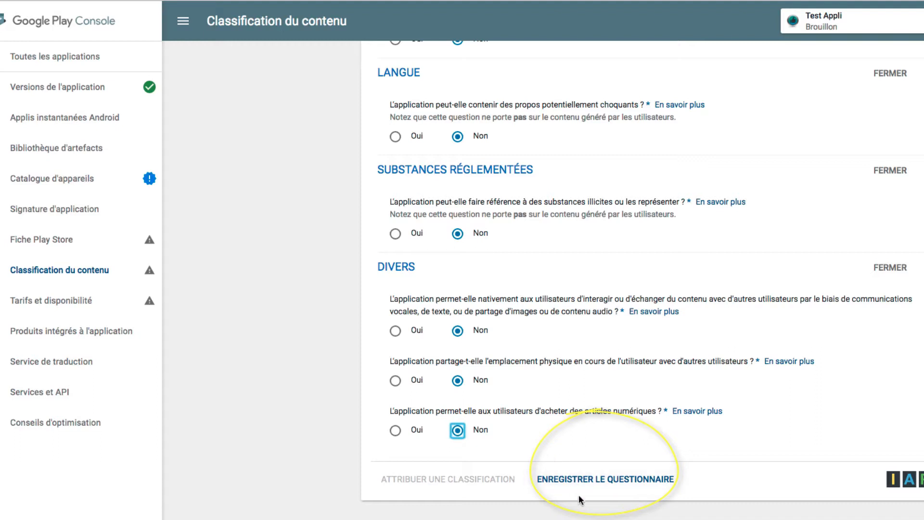
{"action": "left_click", "coordinate": [577, 476]}
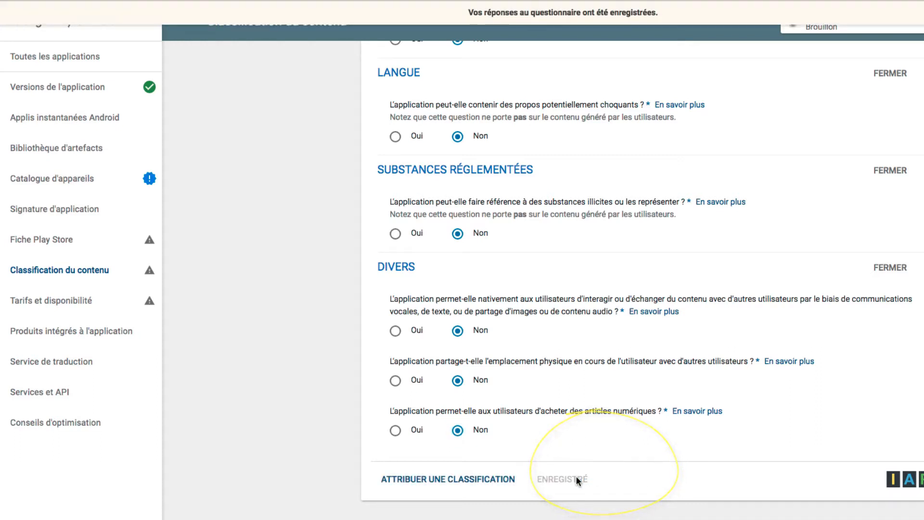
Calculate the app's content rating from the saved questionnaire and assign the resulting rating category to the app
{"action": "left_click", "coordinate": [412, 490]}
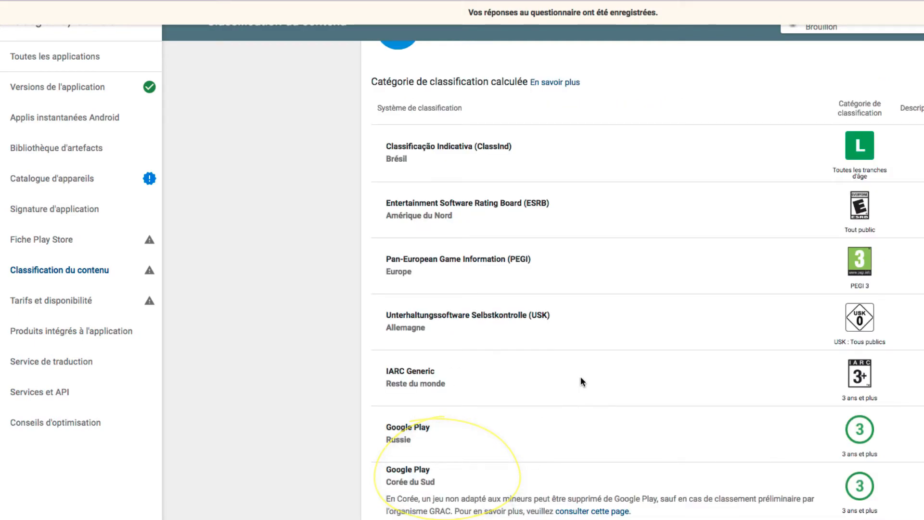
{"action": "scroll", "coordinate": [560, 378], "scroll_direction": "down", "scroll_amount": 5}
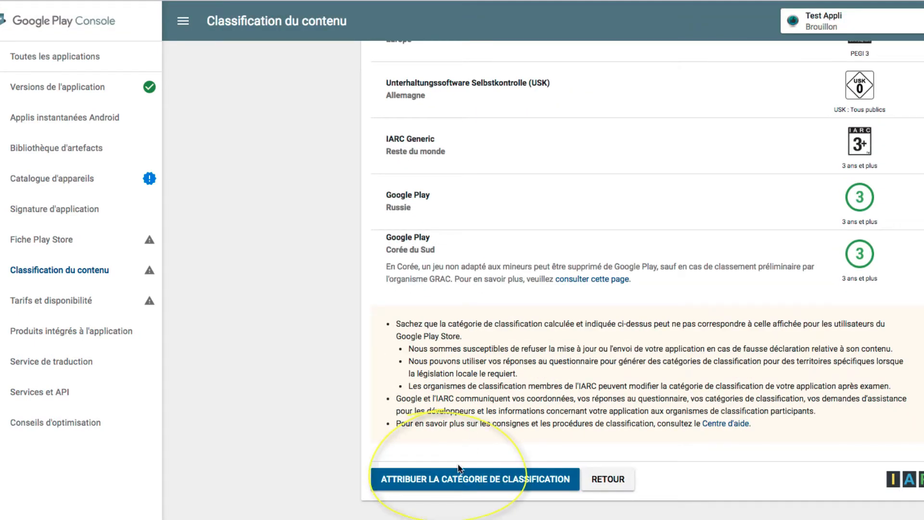
{"action": "left_click", "coordinate": [422, 484]}
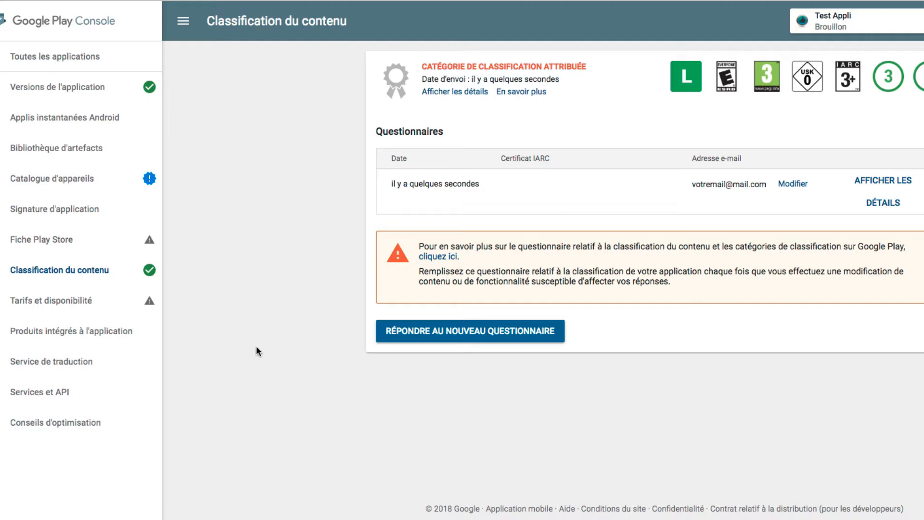
In Tarifs et disponibilité, set the app to Gratuite and make it Disponible in all countries
{"action": "left_click", "coordinate": [56, 304]}
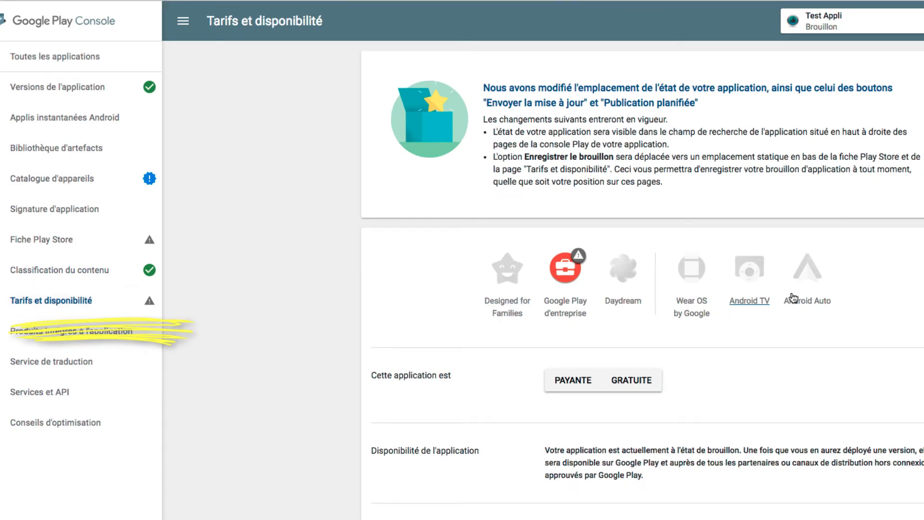
{"action": "scroll", "coordinate": [793, 297], "scroll_direction": "down", "scroll_amount": 3}
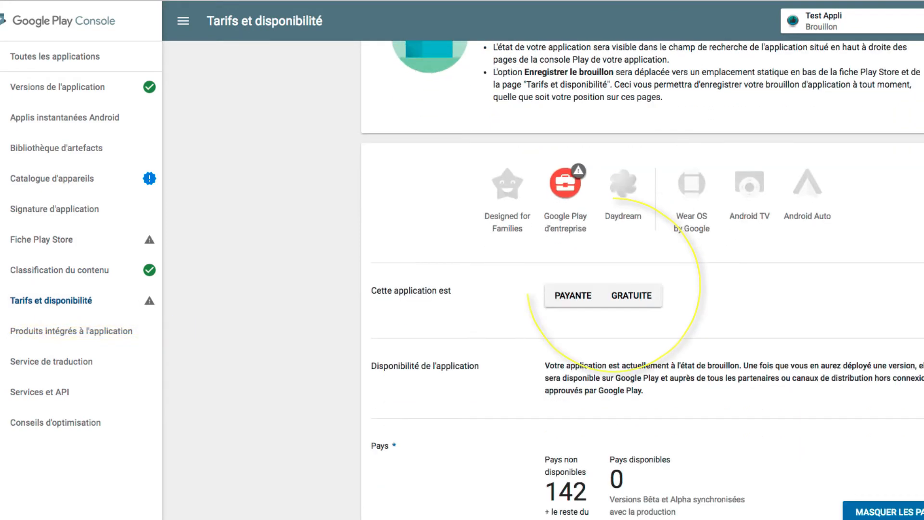
{"action": "left_click", "coordinate": [636, 303]}
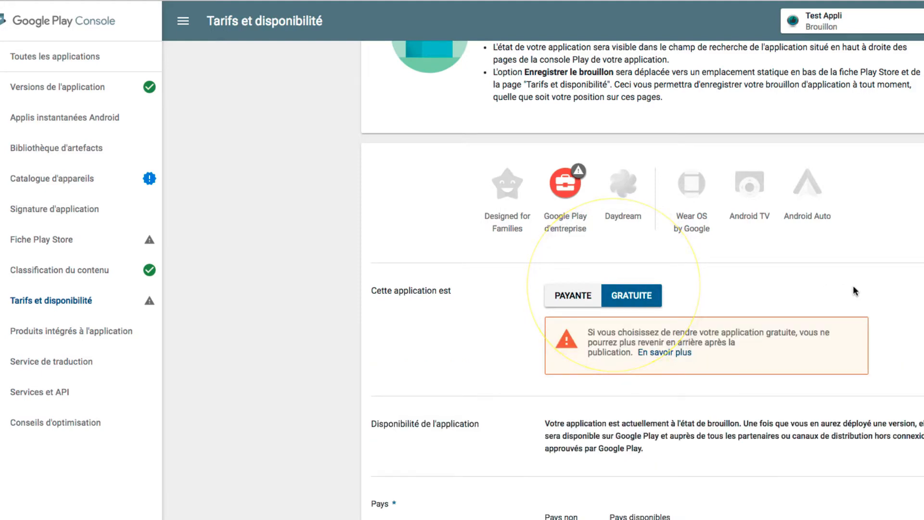
{"action": "scroll", "coordinate": [642, 280], "scroll_direction": "down", "scroll_amount": 5}
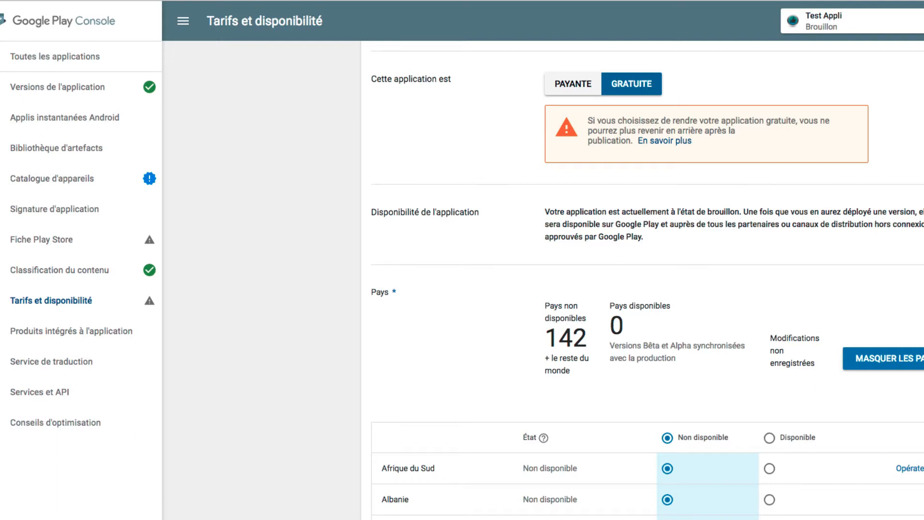
{"action": "scroll", "coordinate": [647, 285], "scroll_direction": "down", "scroll_amount": 3}
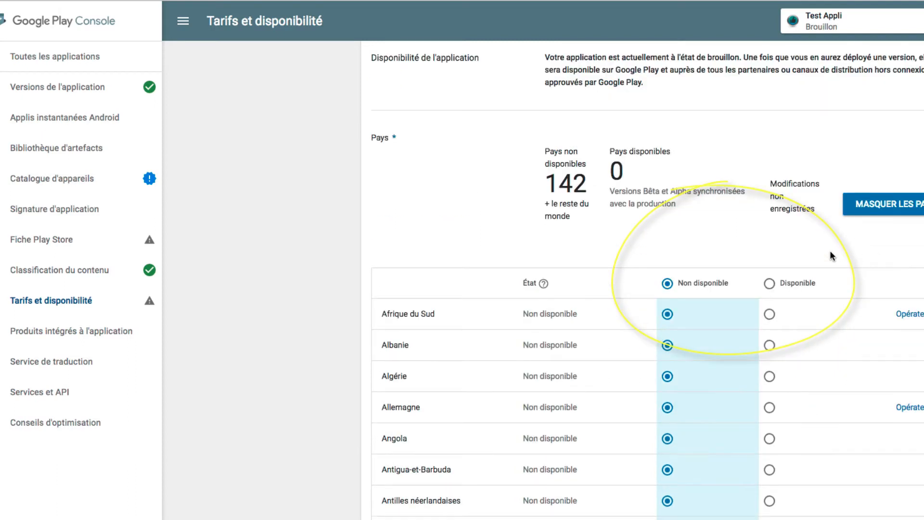
{"action": "left_click", "coordinate": [770, 285]}
Answer Non to Destinée en priorité aux enfants and declare under Contient des annonces that the app contains ads
{"action": "scroll", "coordinate": [648, 283], "scroll_direction": "down", "scroll_amount": 6}
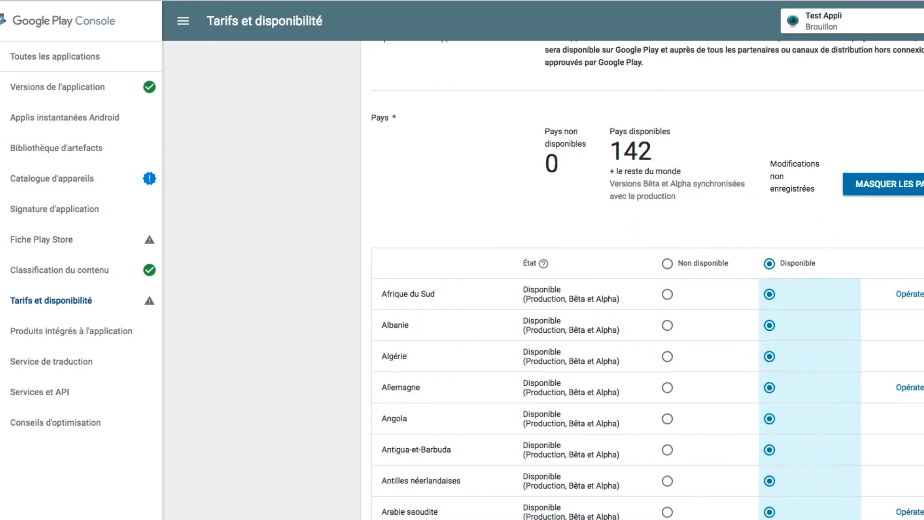
{"action": "scroll", "coordinate": [568, 327], "scroll_direction": "down", "scroll_amount": 2}
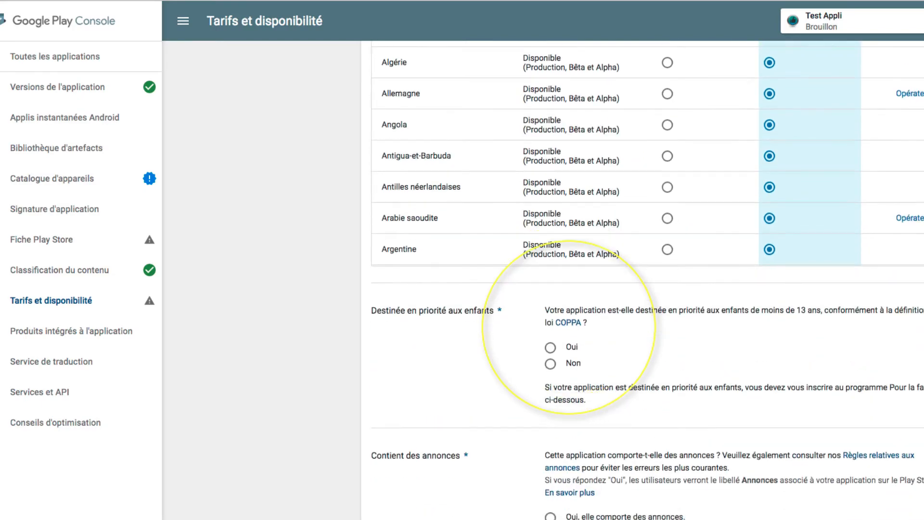
{"action": "left_click", "coordinate": [550, 324]}
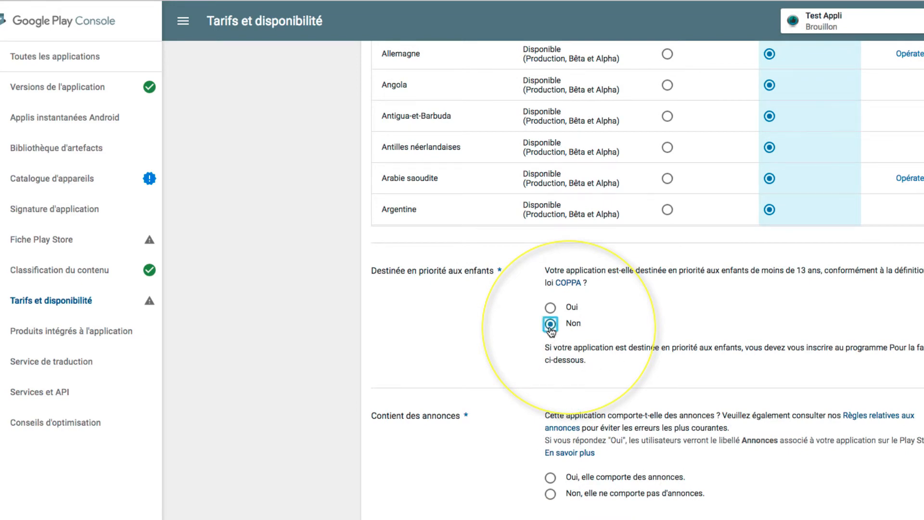
{"action": "scroll", "coordinate": [498, 327], "scroll_direction": "down", "scroll_amount": 2}
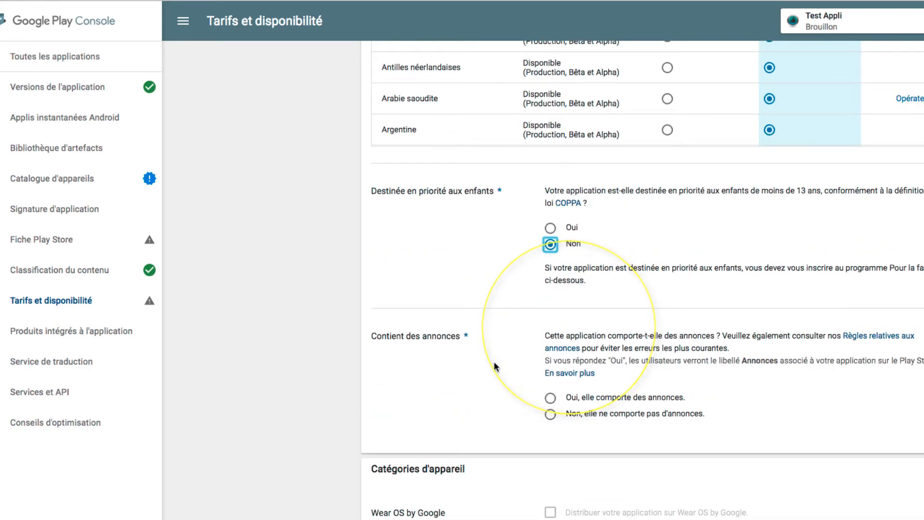
{"action": "left_click", "coordinate": [550, 398]}
Accept the Consignes relatives au contenu and the Lois des États-Unis en matière d'exportation, and save the pricing and availability draft
{"action": "scroll", "coordinate": [482, 359], "scroll_direction": "down", "scroll_amount": 2}
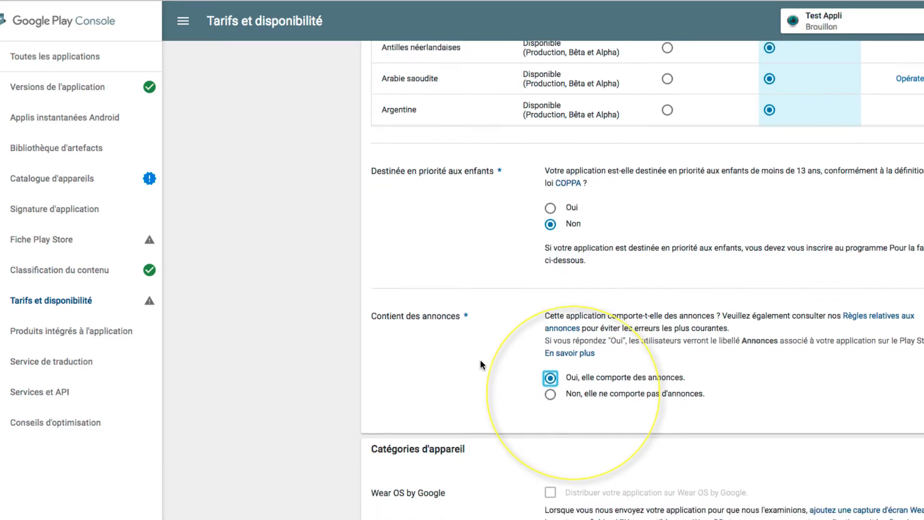
{"action": "scroll", "coordinate": [488, 359], "scroll_direction": "down", "scroll_amount": 6}
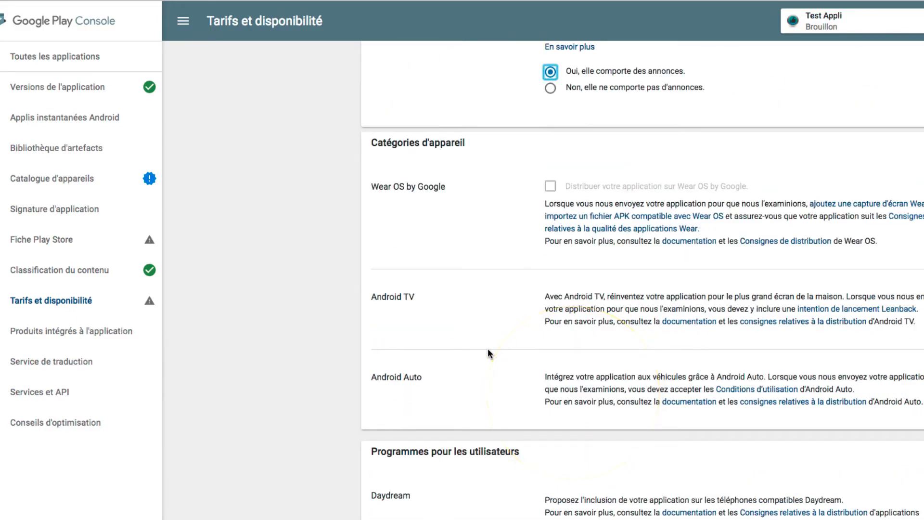
{"action": "scroll", "coordinate": [491, 353], "scroll_direction": "down", "scroll_amount": 1}
{"action": "scroll", "coordinate": [491, 348], "scroll_direction": "down", "scroll_amount": 4}
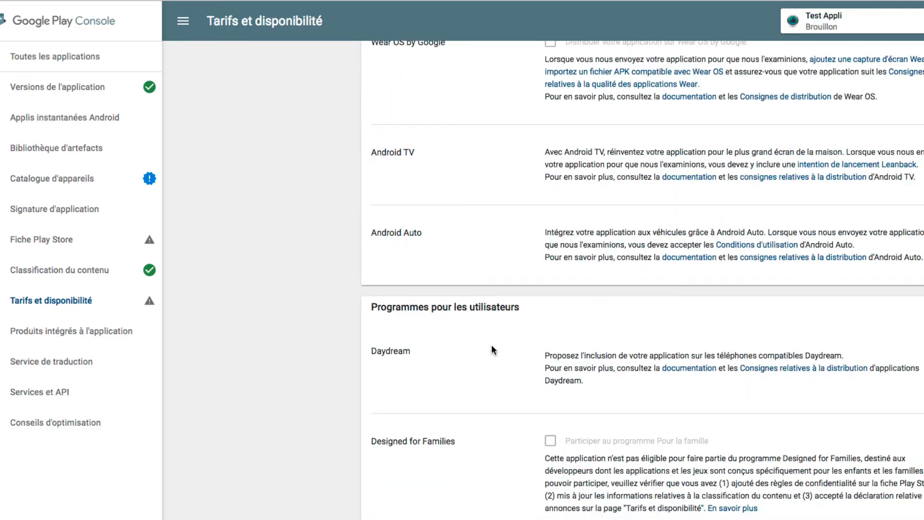
{"action": "scroll", "coordinate": [492, 346], "scroll_direction": "down", "scroll_amount": 5}
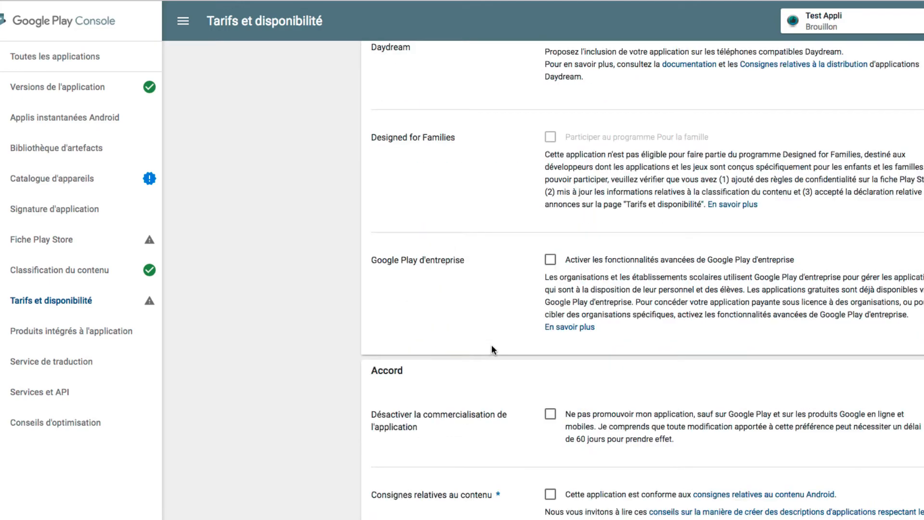
{"action": "scroll", "coordinate": [492, 347], "scroll_direction": "down", "scroll_amount": 3}
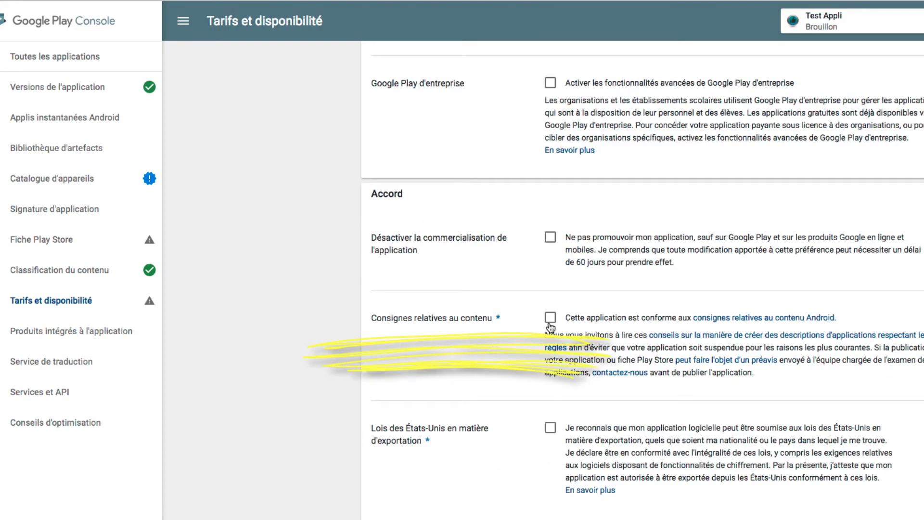
{"action": "left_click", "coordinate": [550, 319]}
{"action": "scroll", "coordinate": [486, 351], "scroll_direction": "down", "scroll_amount": 1}
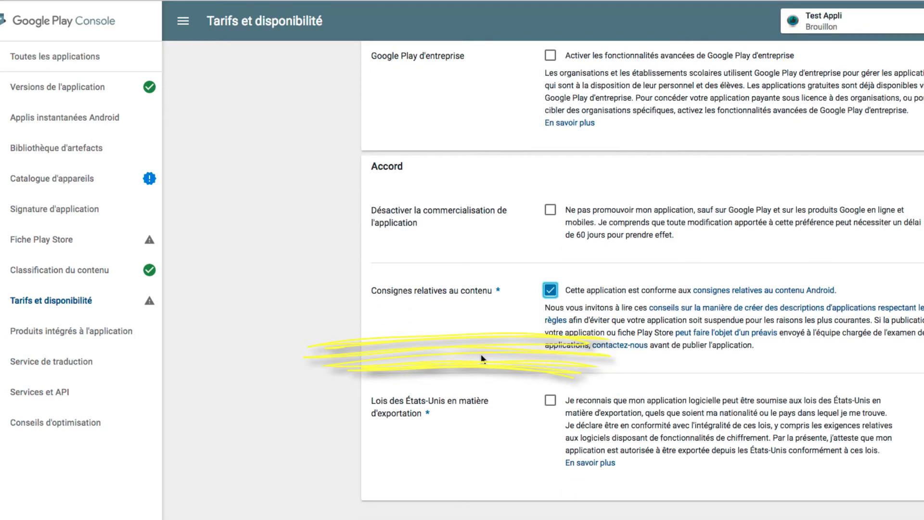
{"action": "left_click", "coordinate": [546, 407]}
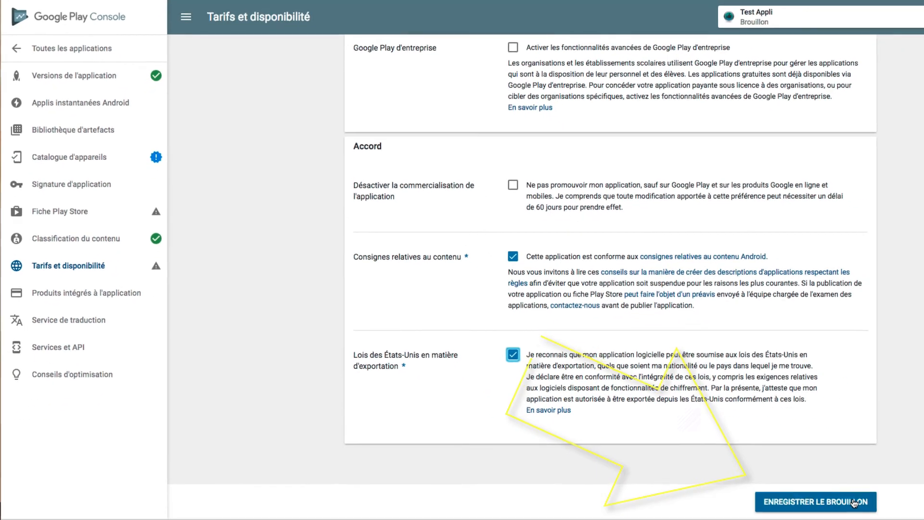
{"action": "left_click", "coordinate": [855, 502]}
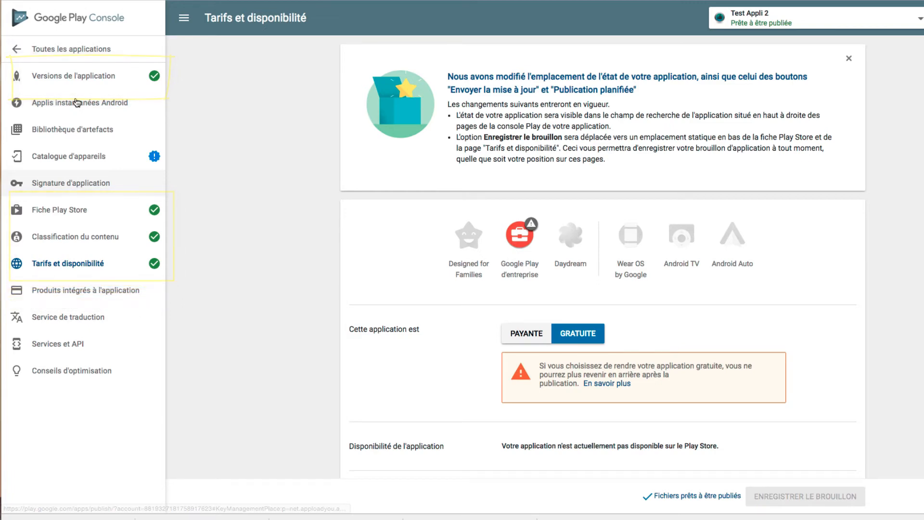
Open the undeployed production version 1.0 of Test Appli 2 for editing, verify it and launch its production rollout
{"action": "left_click", "coordinate": [61, 77]}
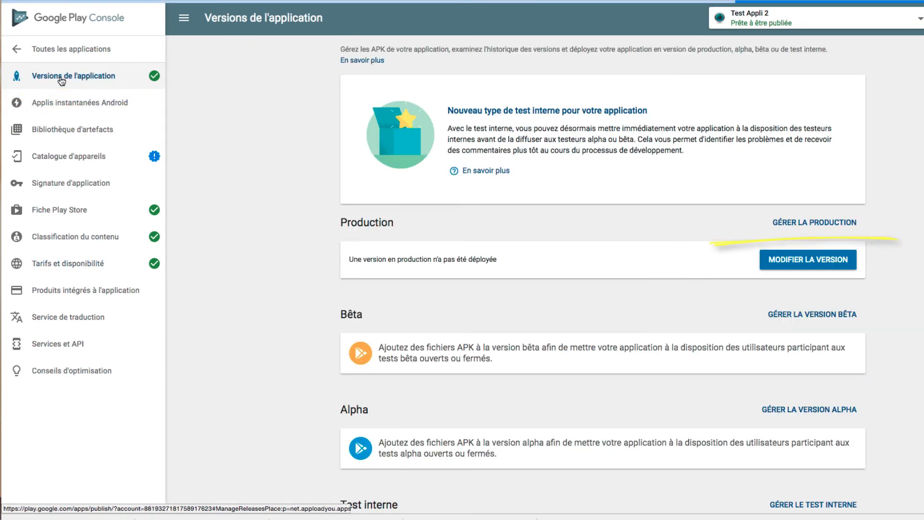
{"action": "left_click", "coordinate": [791, 223]}
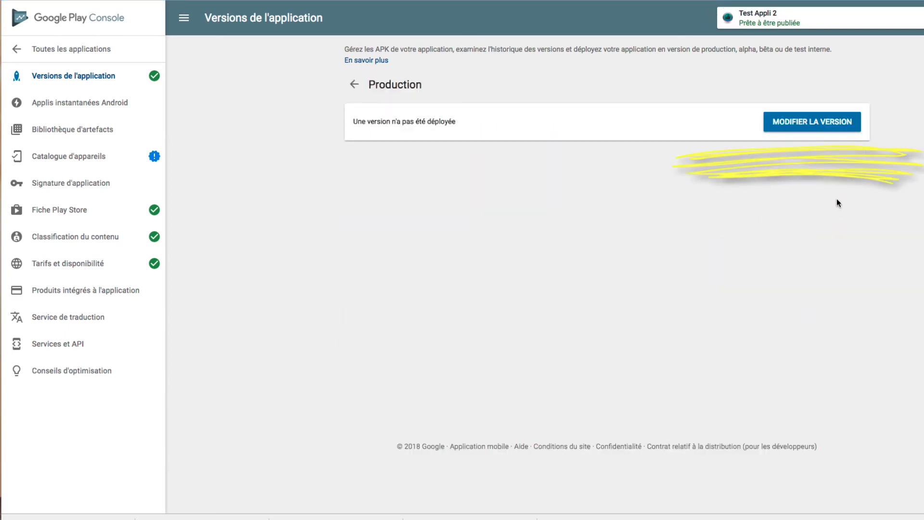
{"action": "left_click", "coordinate": [802, 127]}
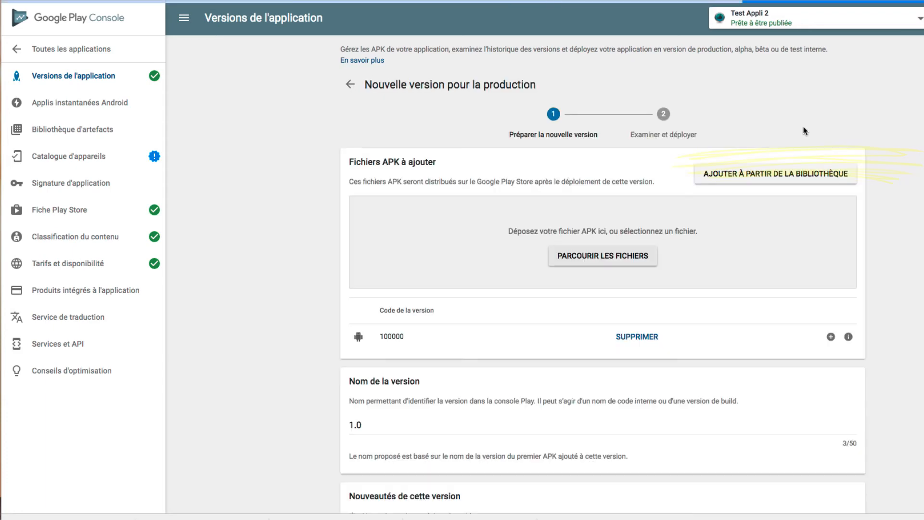
{"action": "scroll", "coordinate": [914, 189], "scroll_direction": "down", "scroll_amount": 6}
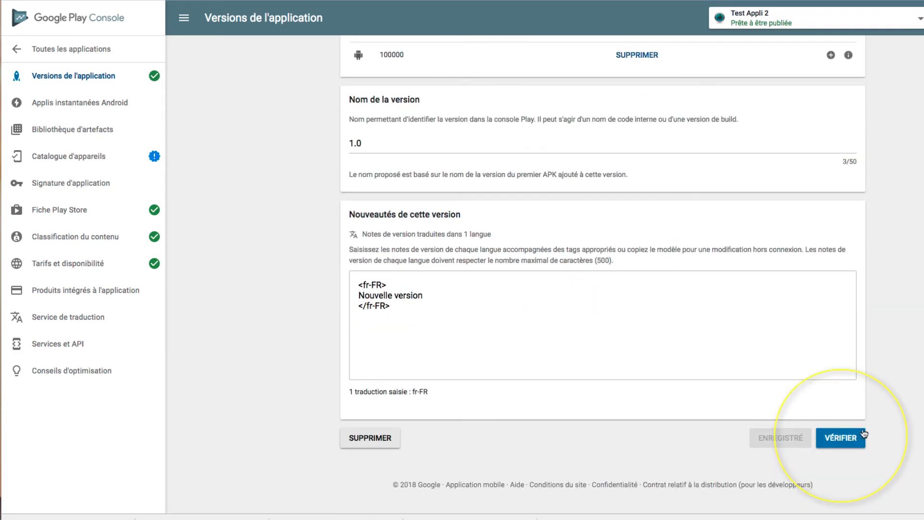
{"action": "left_click", "coordinate": [850, 447]}
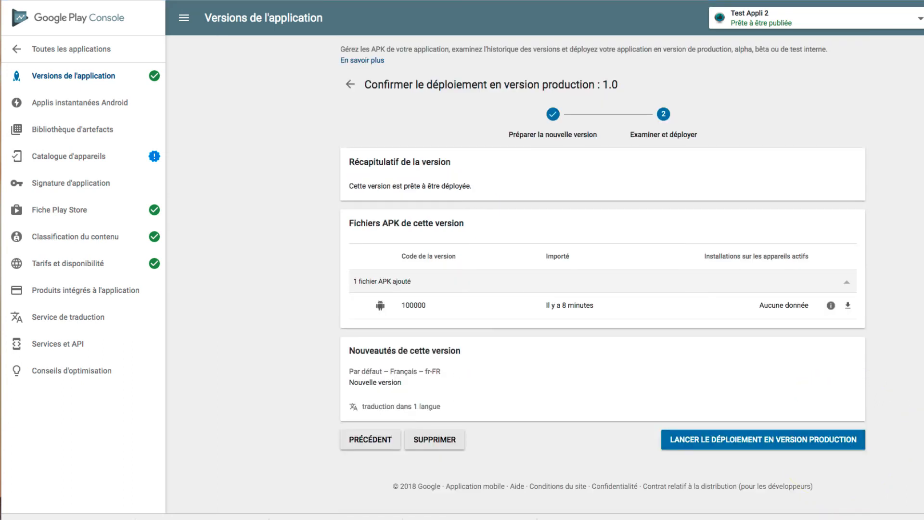
{"action": "left_click", "coordinate": [777, 448]}
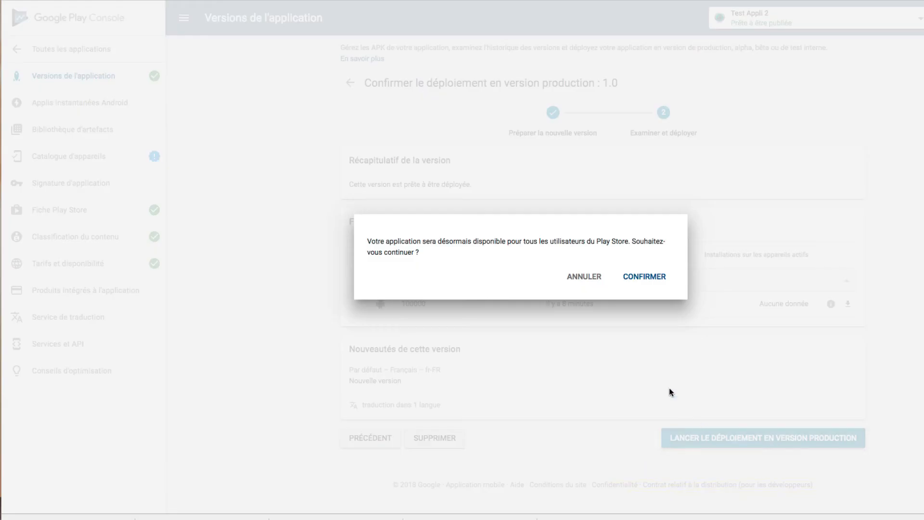